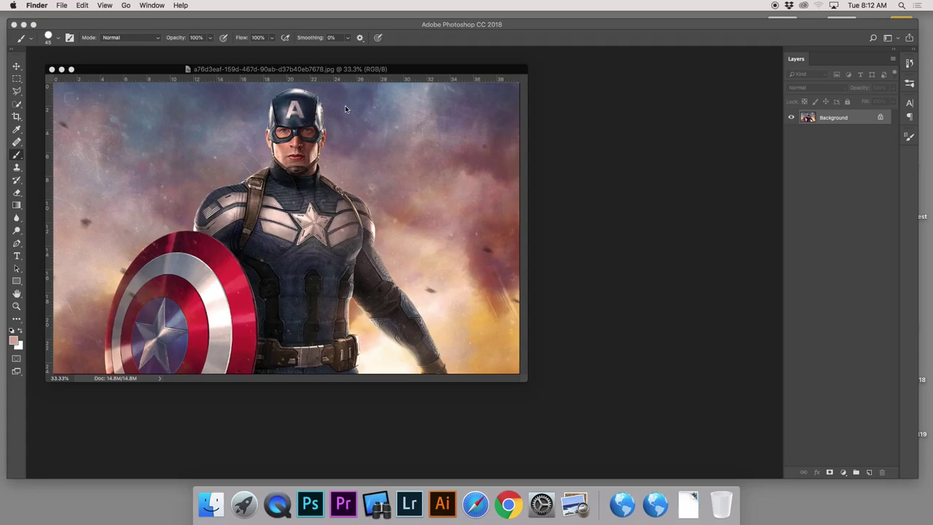
- Reposition the image's document window near the workspace's upper edge and enlarge it to leave empty space around the picture
left_click_drag(402, 69, 397, 53)
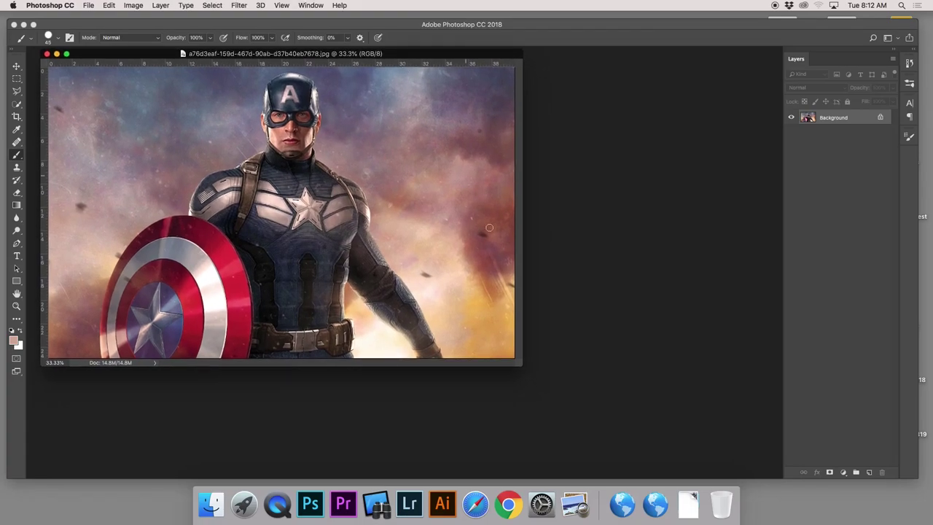
left_click_drag(521, 364, 700, 425)
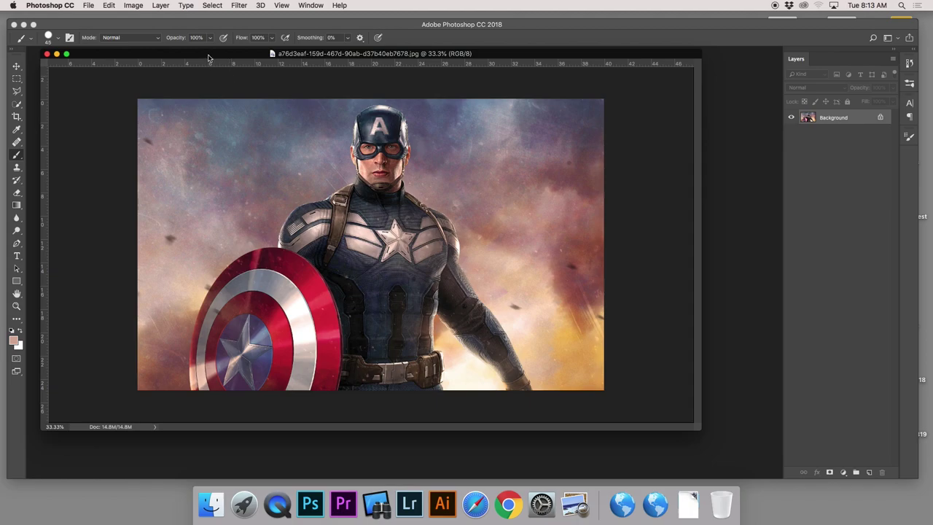
left_click_drag(209, 56, 211, 60)
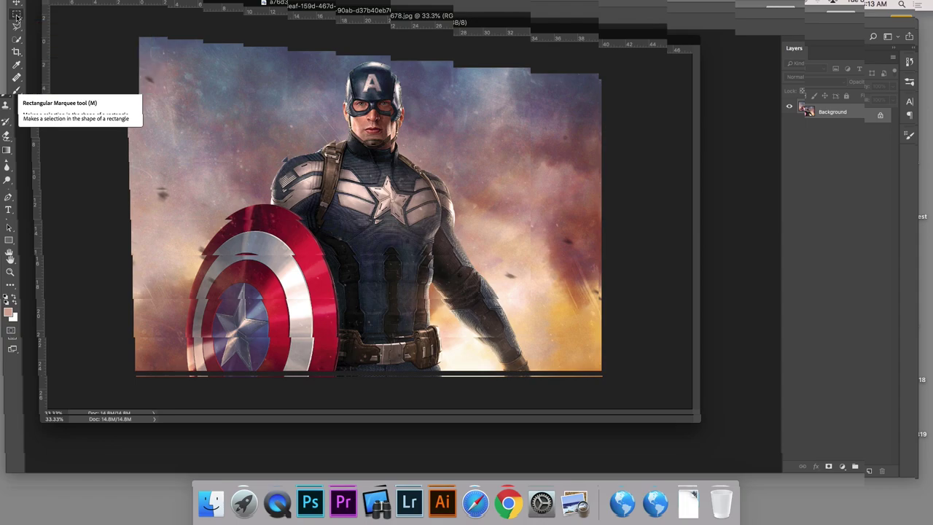
- Crop the image to a full-height rectangular selection that leaves out the strip of background beyond the figure's hand
left_click(18, 16)
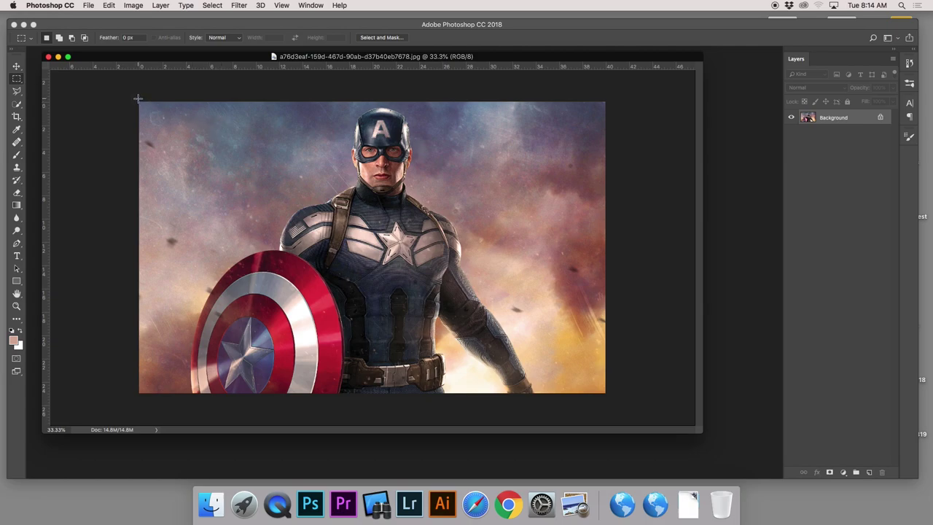
left_click_drag(142, 100, 538, 395)
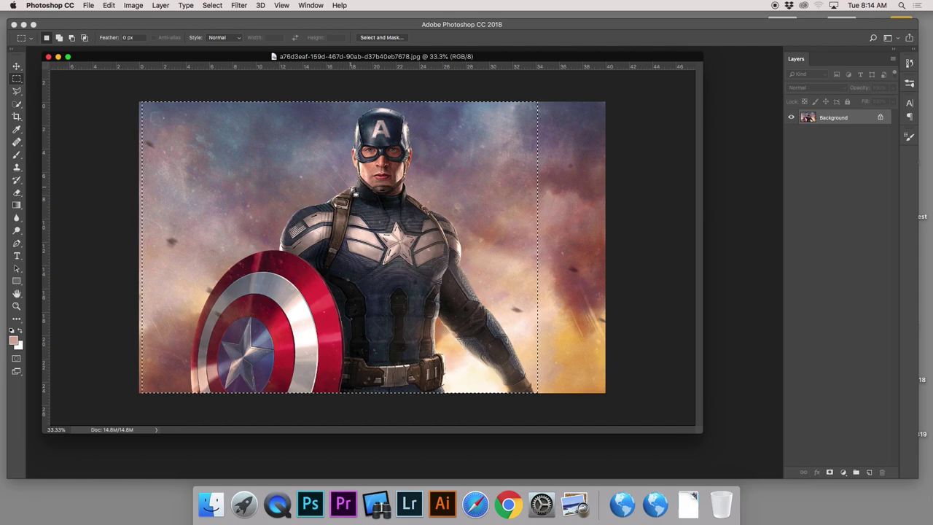
left_click(135, 5)
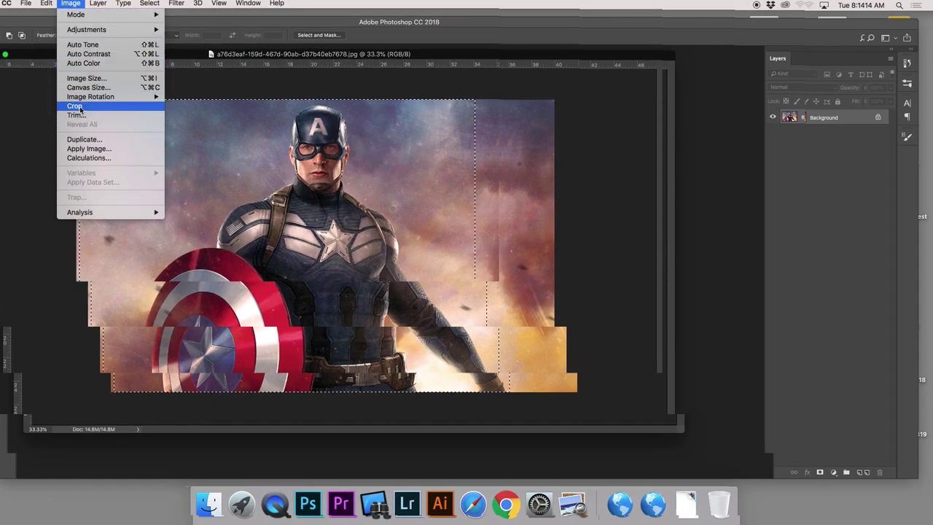
left_click(76, 107)
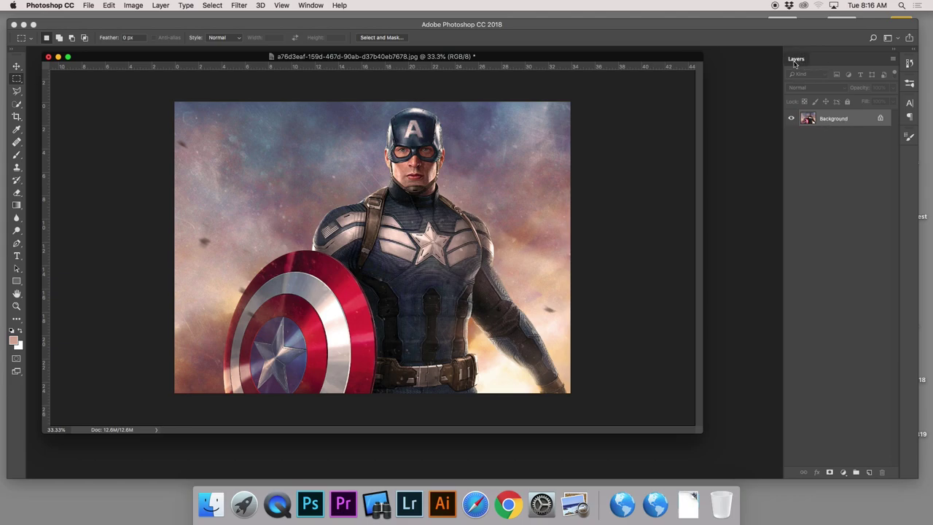
- Undock the Layers panel, shorten it, and place it as a floating panel beside the image
left_click_drag(802, 61, 817, 49)
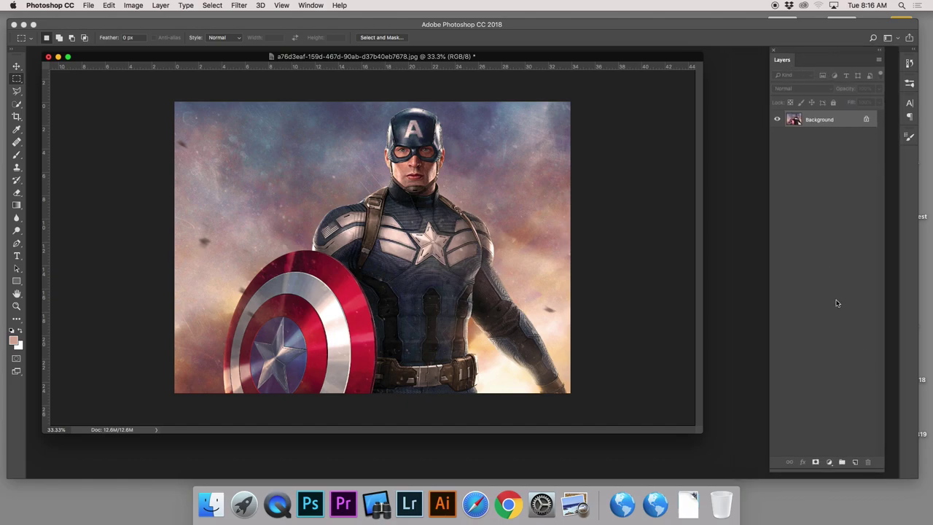
left_click_drag(881, 471, 881, 328)
left_click(310, 6)
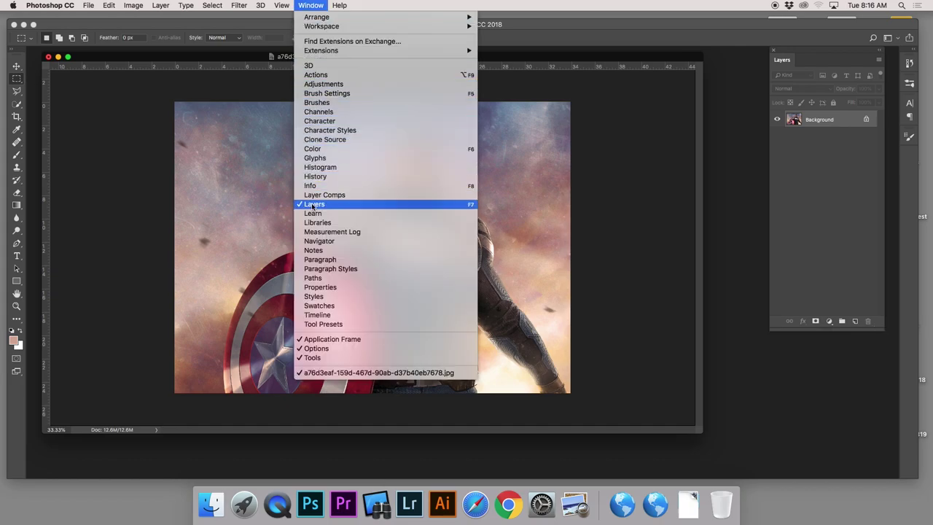
left_click(310, 6)
left_click_drag(820, 54, 810, 80)
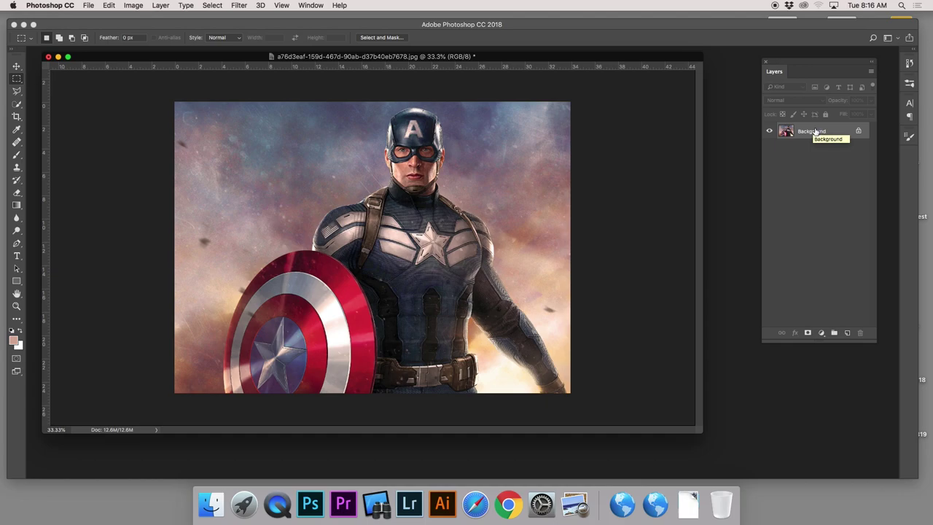
- Duplicate the Background layer and apply Black & White to the copy: Reds 83, Yellows 85, Greens -12, Cyans 131, Blues 2, Magentas -37
left_click_drag(816, 131, 847, 333)
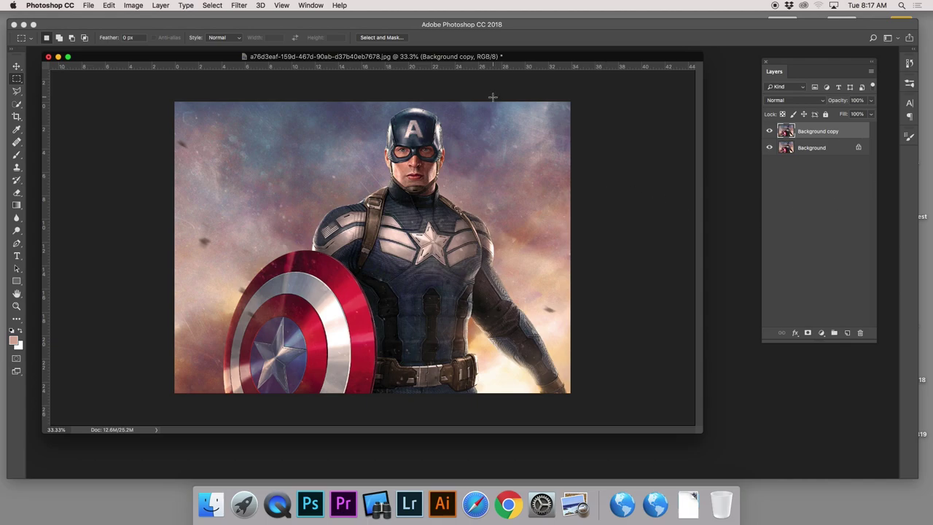
left_click(135, 6)
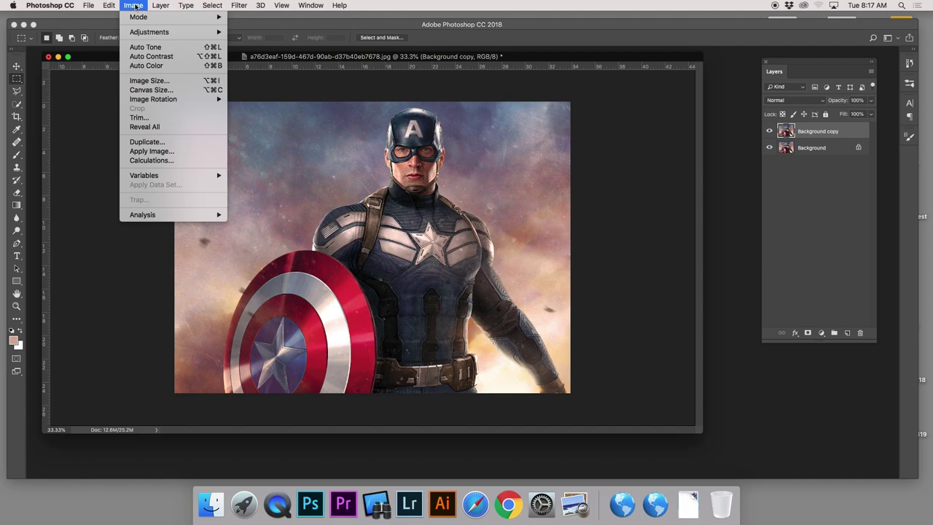
mouse_move(137, 34)
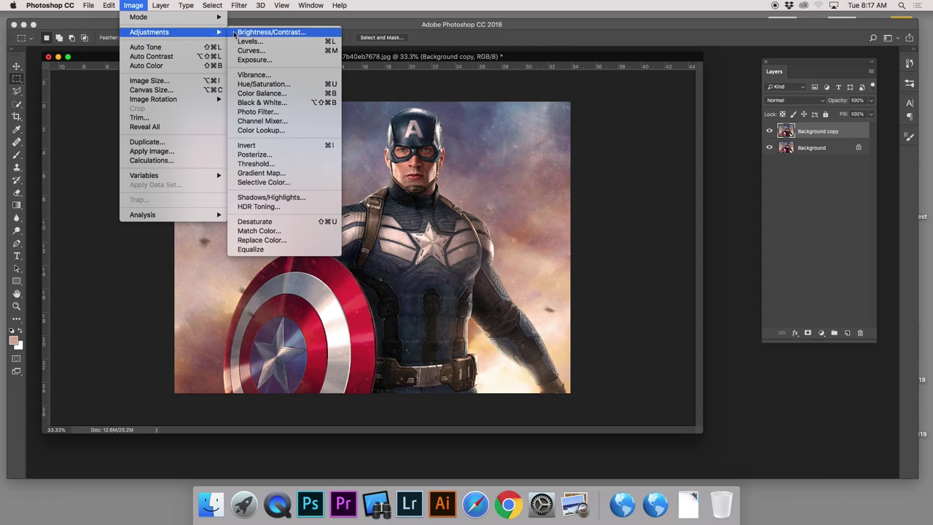
left_click(261, 103)
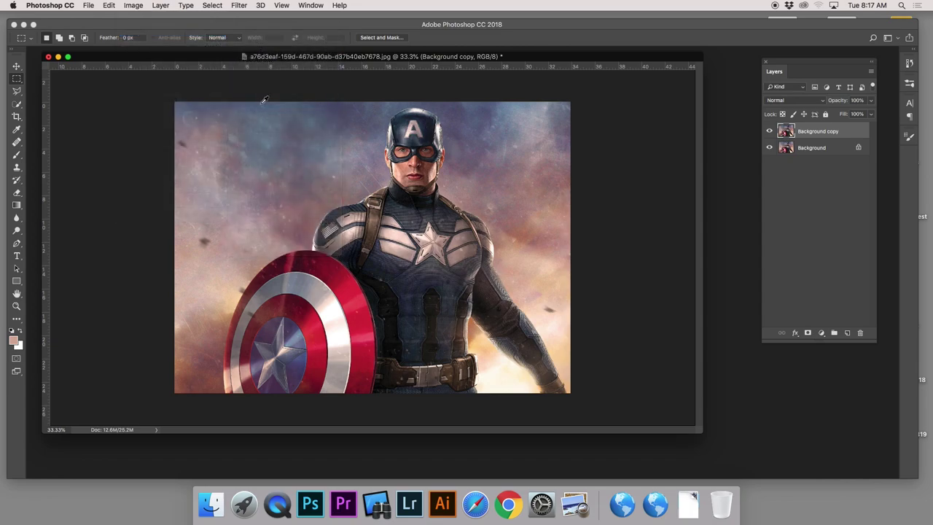
left_click_drag(656, 77, 583, 84)
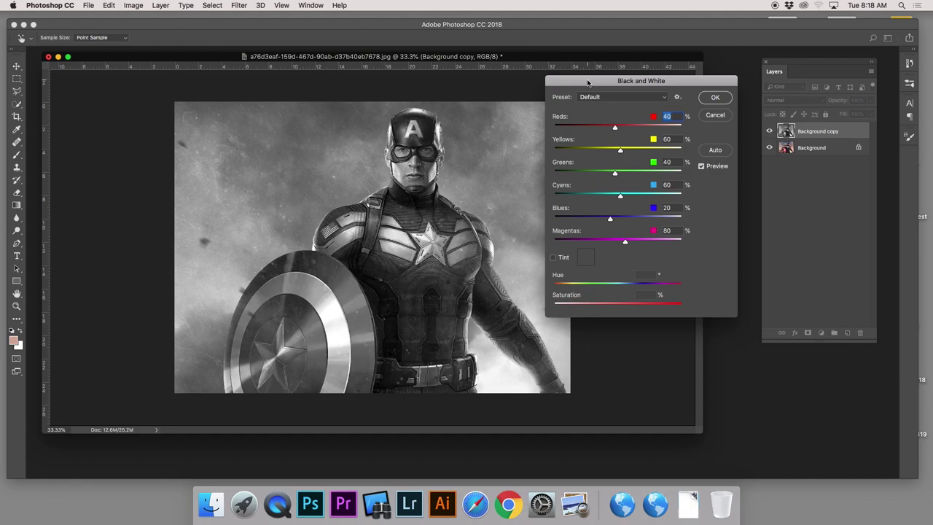
left_click_drag(596, 84, 595, 83)
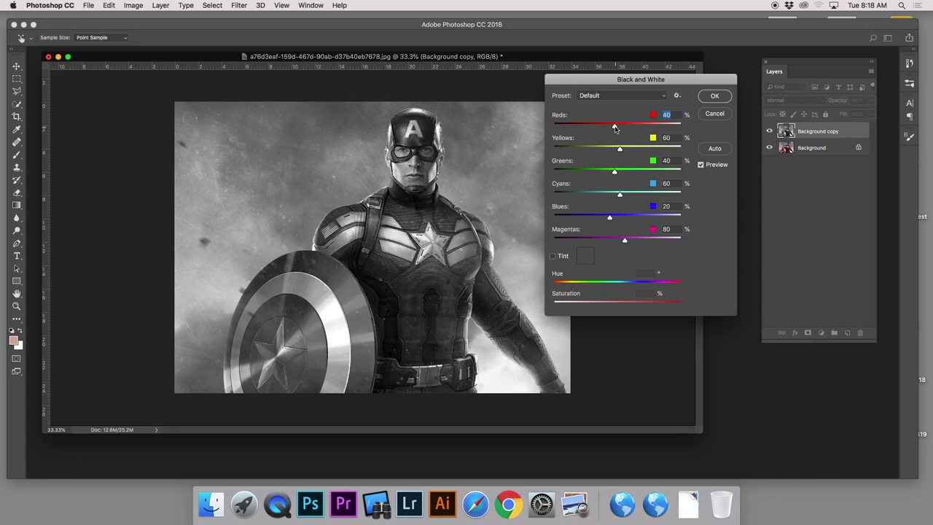
mouse_move(615, 127)
left_mouse_down()
mouse_move(593, 128)
mouse_move(642, 128)
mouse_move(615, 130)
left_mouse_up()
mouse_move(614, 173)
left_mouse_down()
mouse_move(672, 175)
mouse_move(579, 178)
mouse_move(639, 178)
mouse_move(594, 174)
mouse_move(626, 175)
mouse_move(601, 175)
left_mouse_up()
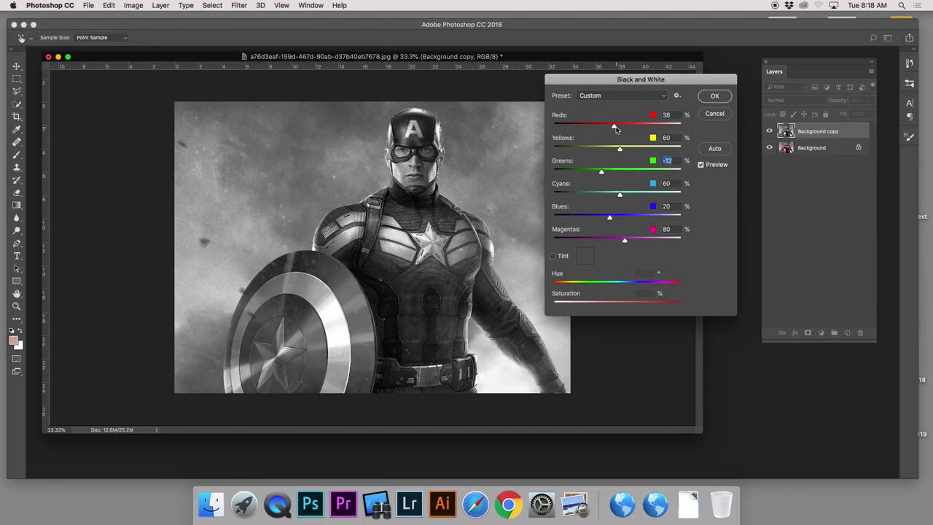
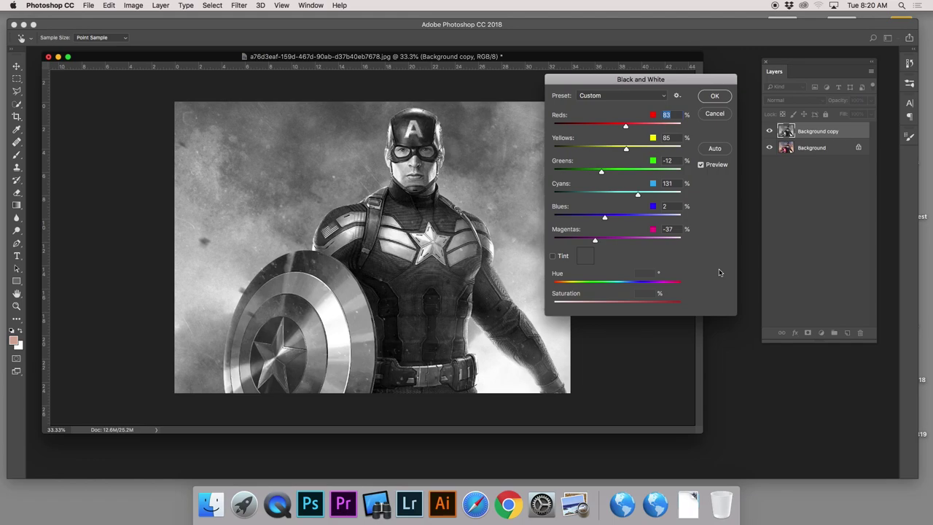
key("Return")
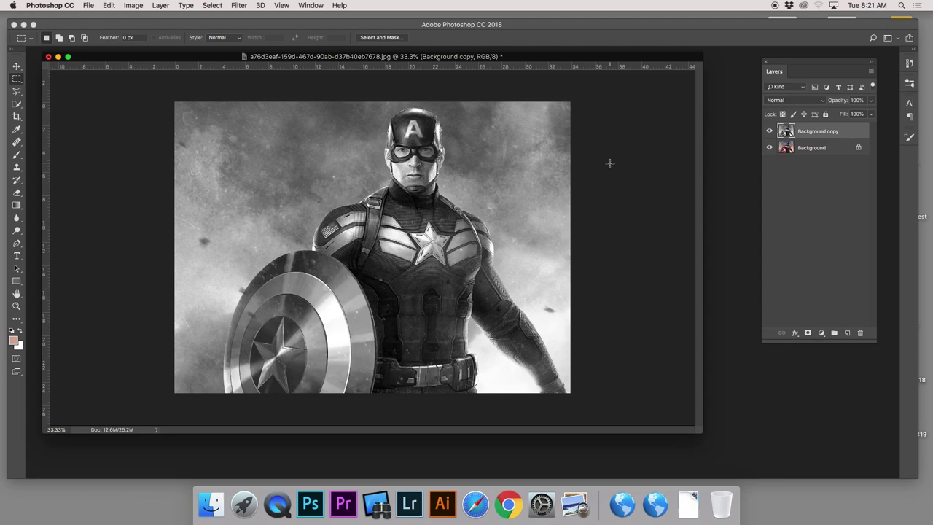
- Add a layer mask to the Background copy layer and make black the foreground color with white as background
left_click_drag(795, 65, 745, 59)
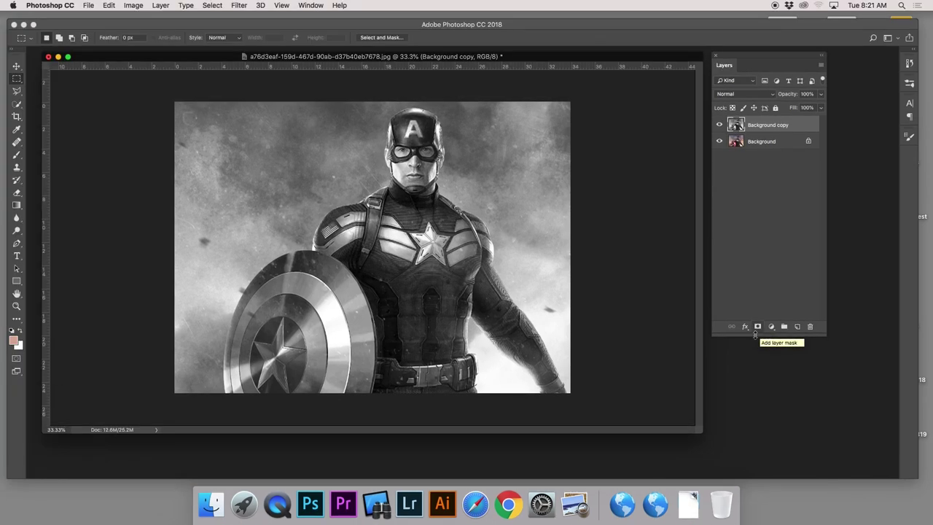
left_click(759, 328)
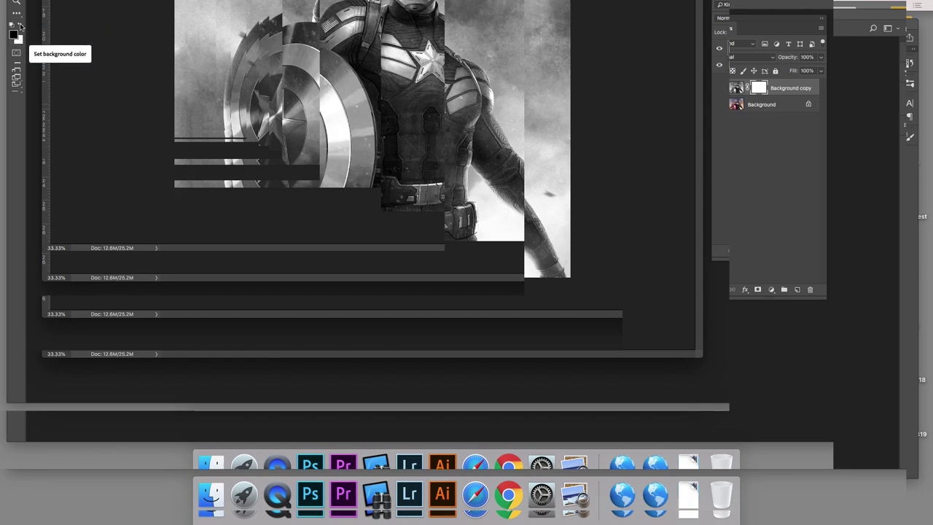
left_click(20, 25)
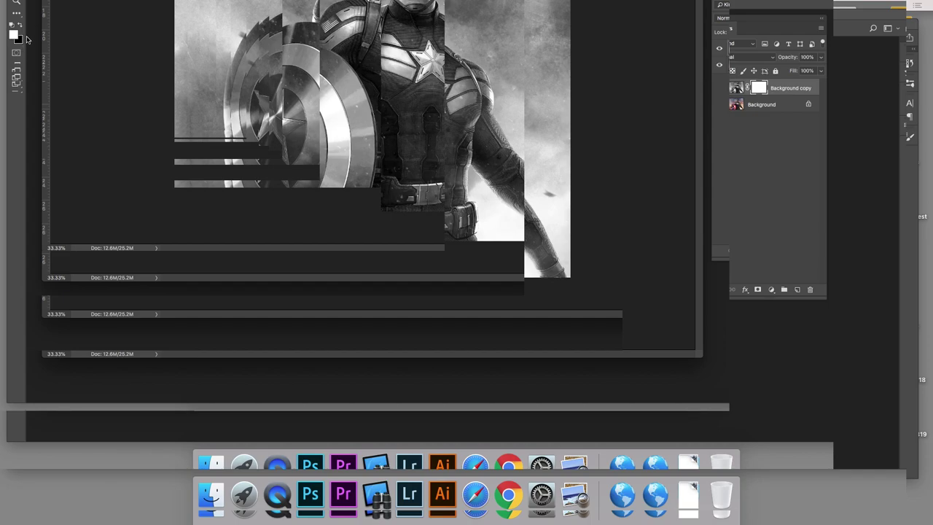
key("x")
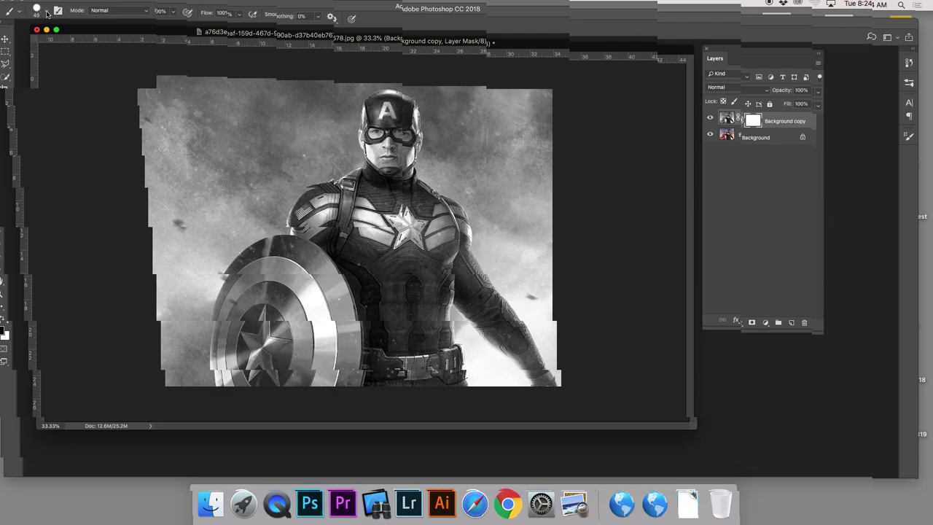
- Set the brush size to 41 px with 100% hardness
left_click(46, 13)
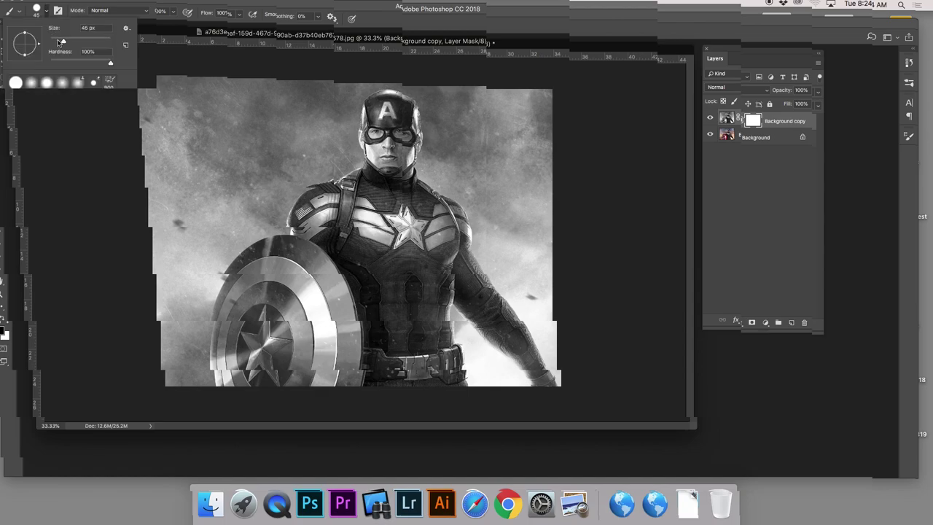
mouse_move(63, 40)
left_mouse_down()
mouse_move(76, 43)
mouse_move(61, 43)
left_mouse_up()
mouse_move(110, 64)
left_mouse_down()
mouse_move(54, 64)
mouse_move(115, 66)
left_mouse_up()
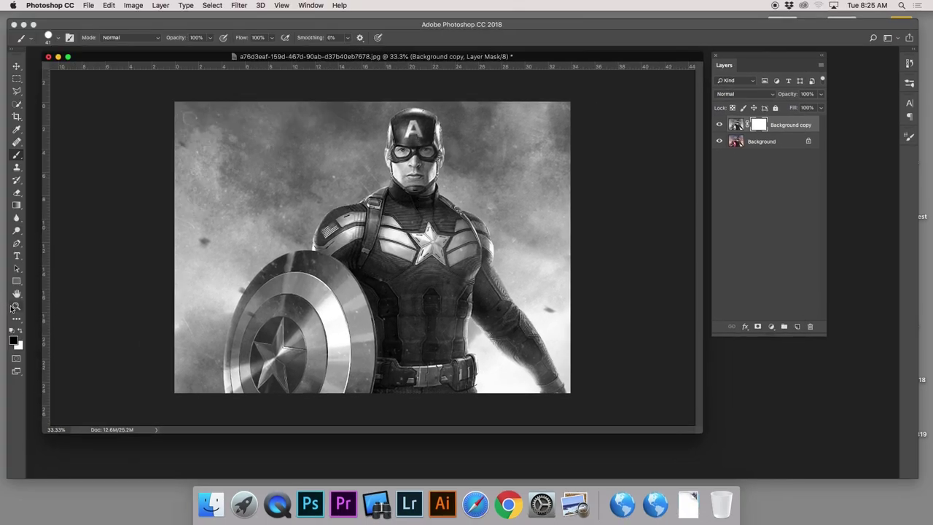
- Paint black on the Background copy layer's mask over the shield to reveal its color, and clear the selection
left_click(16, 307)
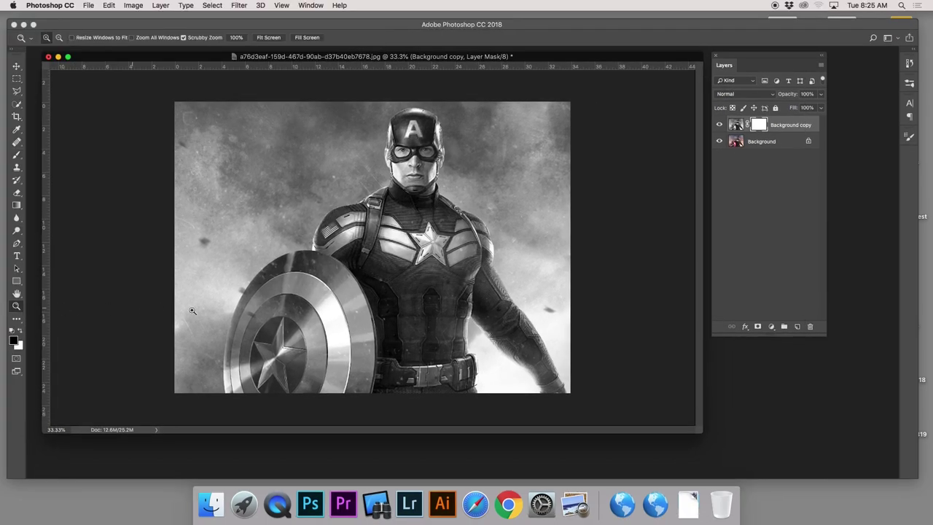
left_click_drag(323, 294, 324, 299)
scroll(312, 369, "down", 5)
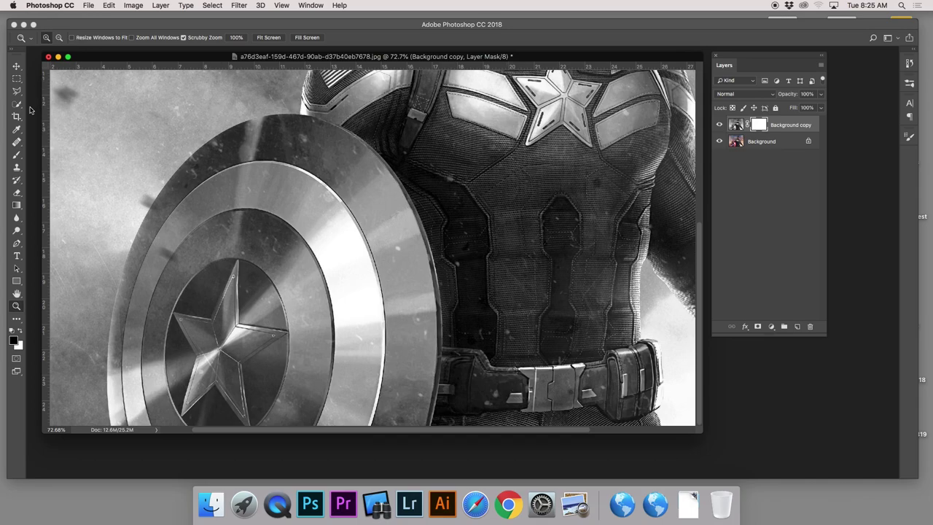
left_click(16, 156)
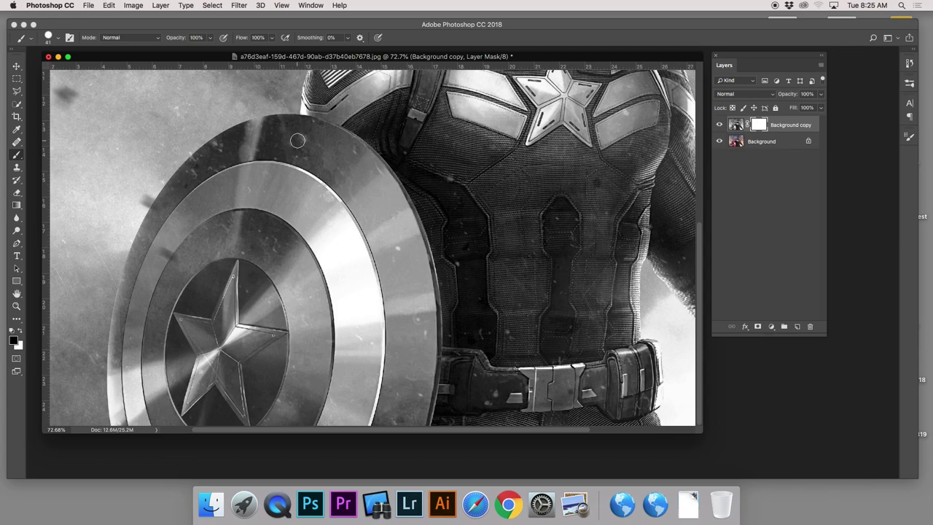
mouse_move(301, 136)
left_mouse_down()
mouse_move(362, 174)
mouse_move(387, 216)
mouse_move(336, 165)
mouse_move(291, 146)
mouse_move(332, 161)
mouse_move(370, 198)
left_mouse_up()
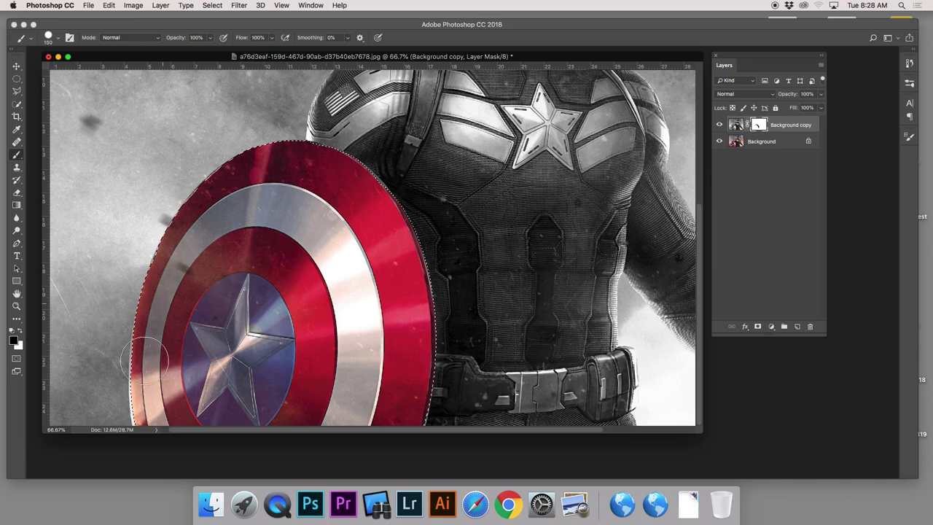
key("super+d")
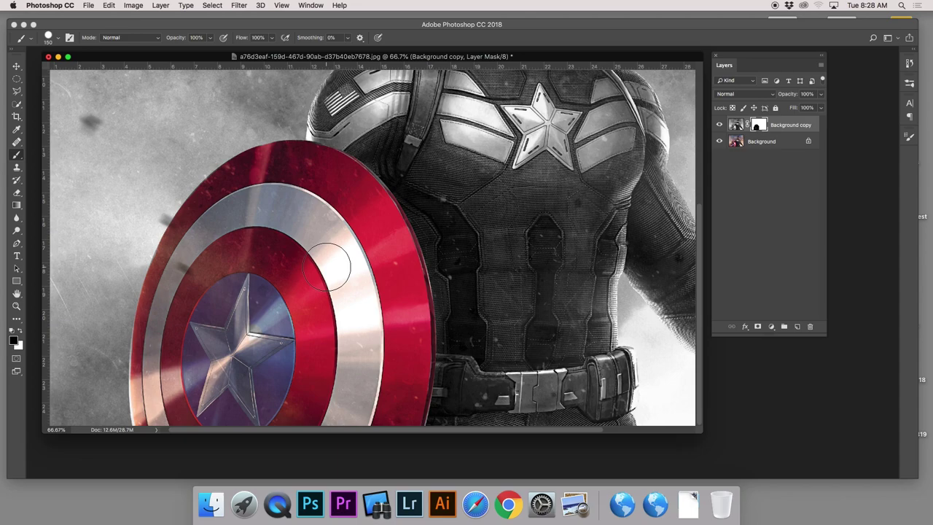
- Try larger and smaller brush sizes and leave the brush at 90 px
key("bracketright")
key("bracketright")
key("bracketright")
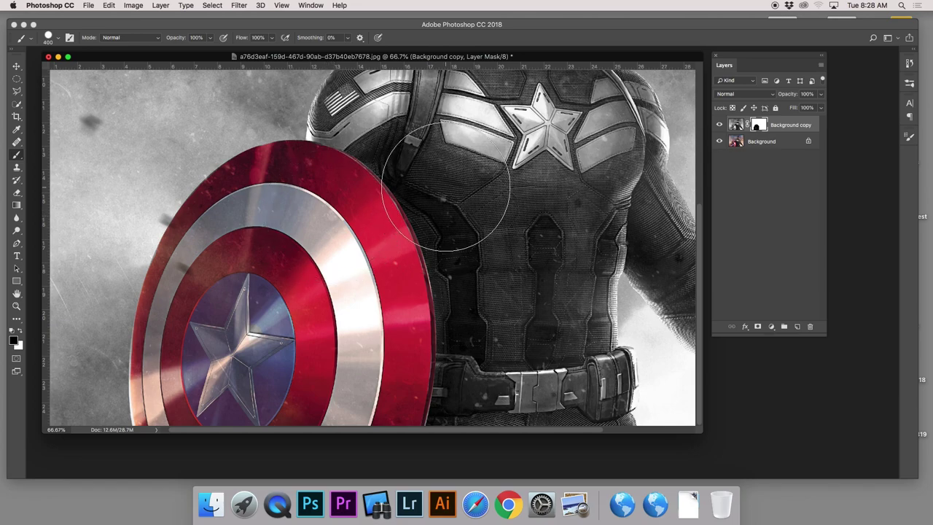
key("bracketleft")
key("bracketleft")
key("bracketleft")
key("bracketleft")
key("bracketleft")
key("bracketleft")
key("bracketleft")
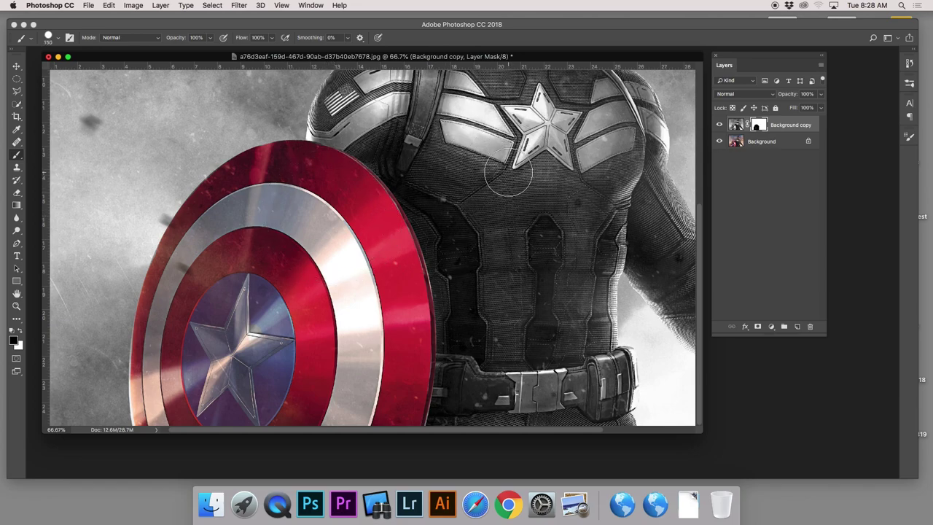
key("bracketright")
key("bracketright")
key("bracketright")
key("bracketright")
key("bracketright")
key("bracketright")
key("bracketleft")
key("bracketleft")
key("bracketleft")
key("bracketleft")
key("bracketleft")
key("bracketleft")
key("bracketleft")
key("bracketleft")
- Touch up the shield's lower-left rim by painting black on the layer mask
mouse_move(140, 348)
left_mouse_down()
mouse_move(139, 356)
mouse_move(140, 328)
mouse_move(136, 380)
left_mouse_up()
key("super+minus")
key("super+minus")
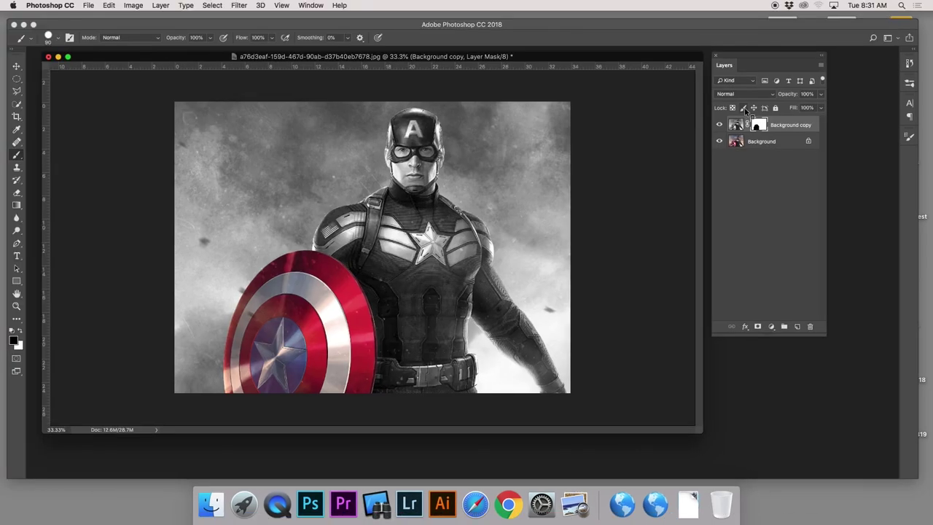
- Paint black on the layer mask along the shield's upper-left rim, going past the edge into the gray background
left_click(17, 307)
left_click_drag(265, 292, 331, 324)
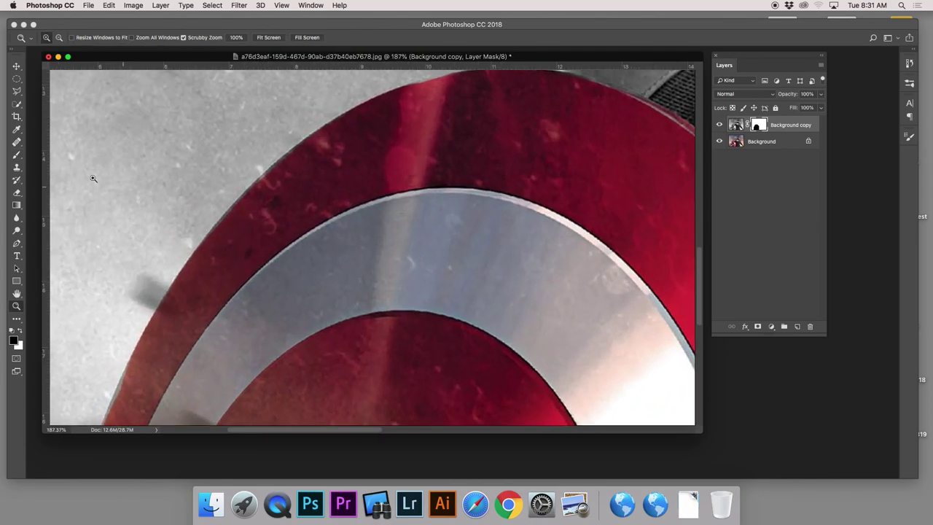
left_click(17, 155)
mouse_move(375, 136)
left_mouse_down()
mouse_move(333, 161)
mouse_move(237, 240)
mouse_move(305, 162)
mouse_move(229, 245)
mouse_move(247, 206)
mouse_move(359, 126)
mouse_move(238, 237)
mouse_move(180, 317)
left_mouse_up()
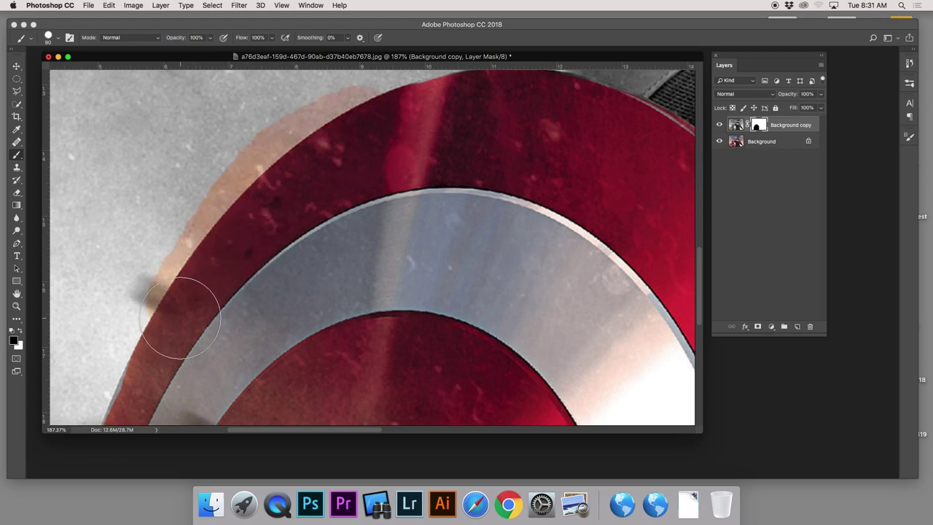
- Paint white on the layer mask to remove the color spill outside the shield's upper-left rim, and touch up the rim in black
scroll(532, 280, "up", 2)
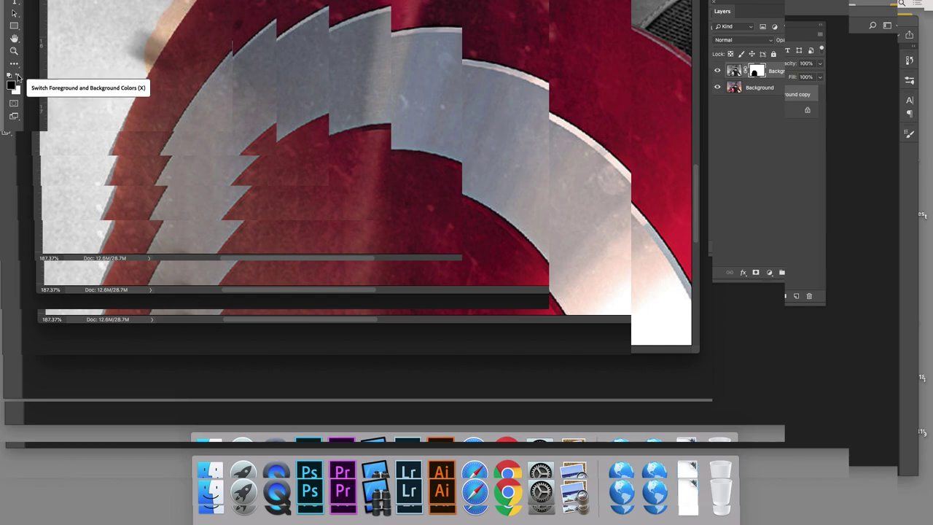
left_click(17, 75)
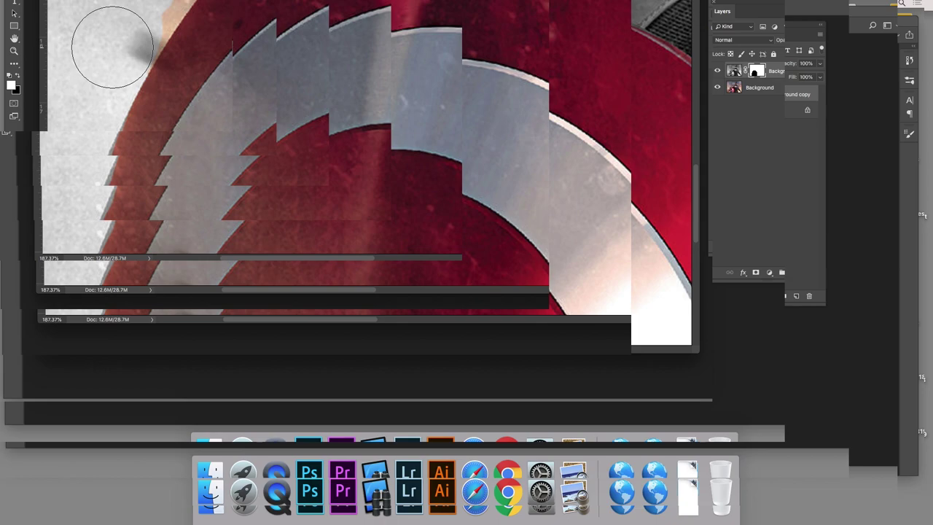
key("bracketleft")
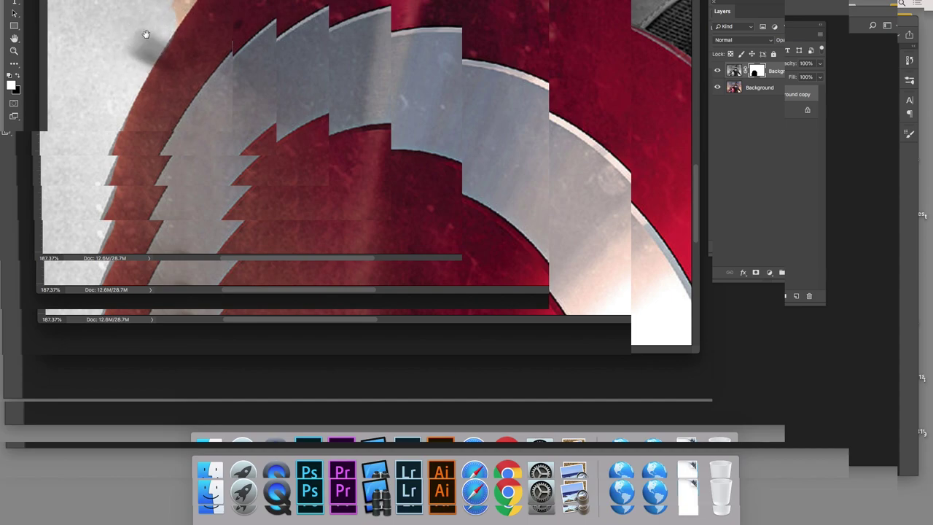
left_click_drag(146, 35, 132, 61)
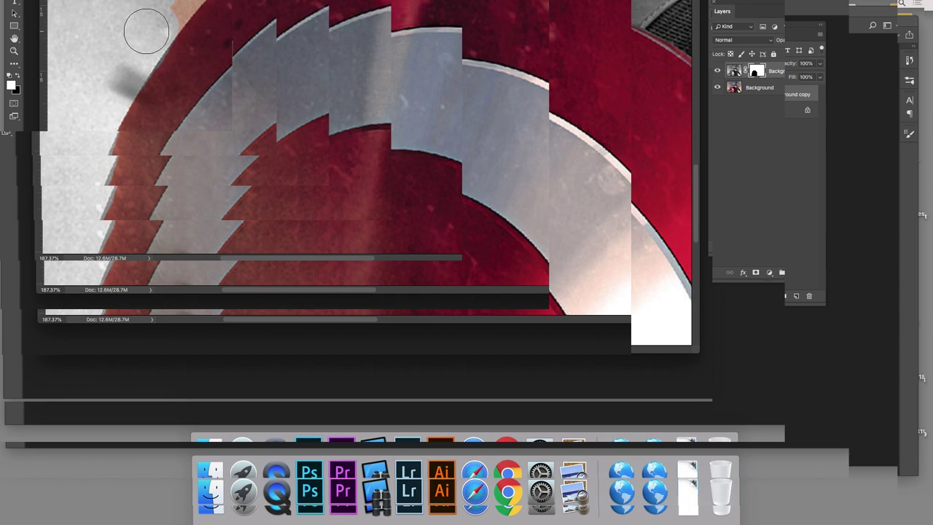
left_click_drag(146, 30, 127, 73)
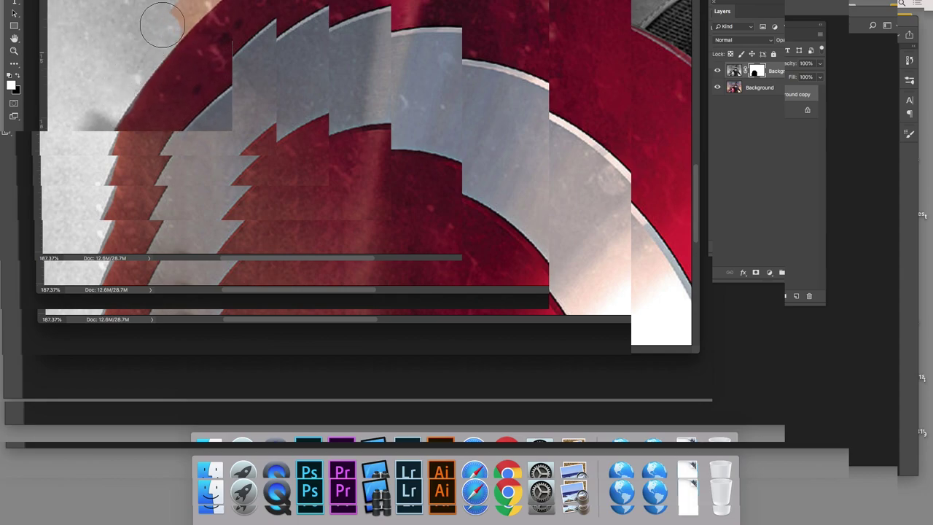
left_click_drag(154, 39, 124, 60)
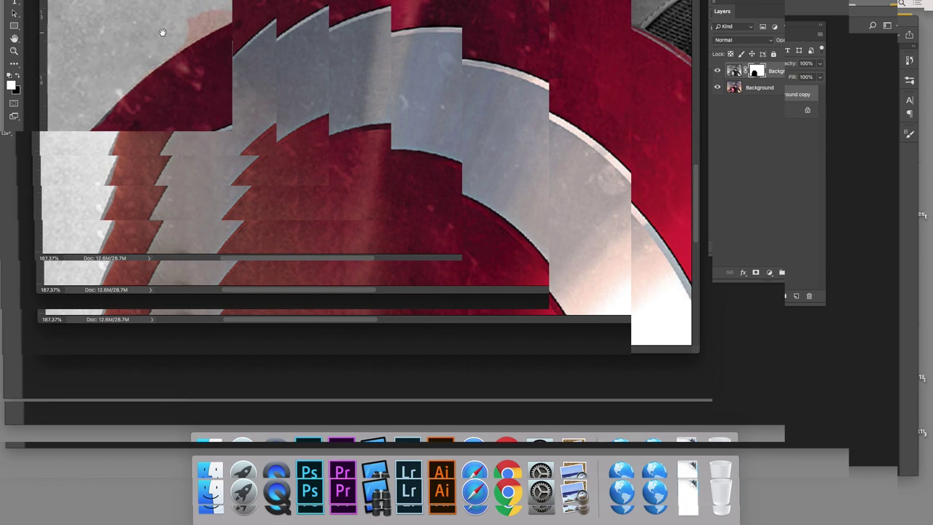
left_click_drag(163, 32, 134, 59)
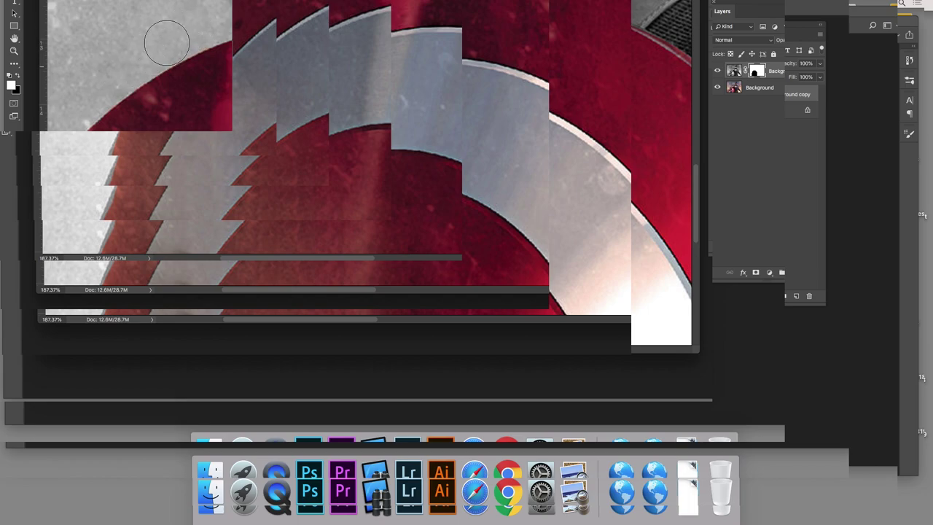
left_click(18, 75)
left_click_drag(93, 86, 124, 64)
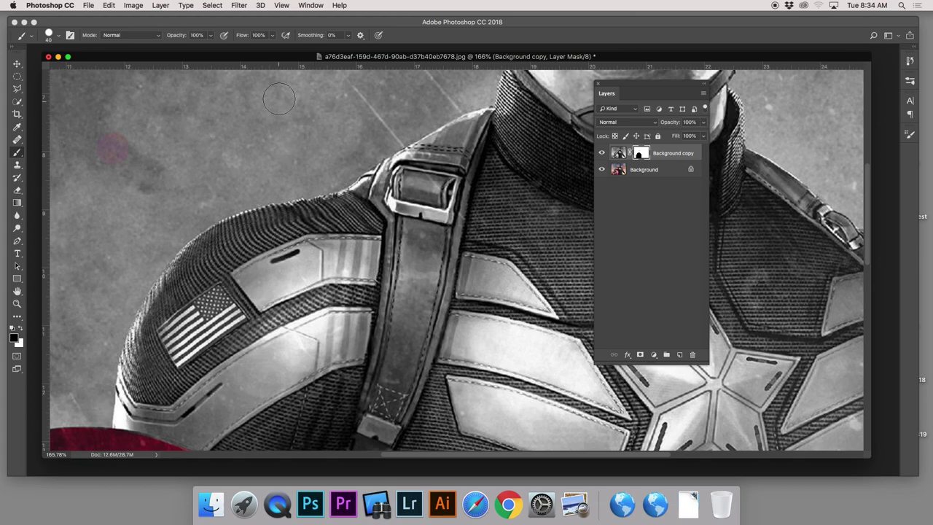
- Try connected straight black strokes on the layer mask across the gray background, the shoulder and the chest with a 40 px brush
left_click_drag(113, 149, 239, 125)
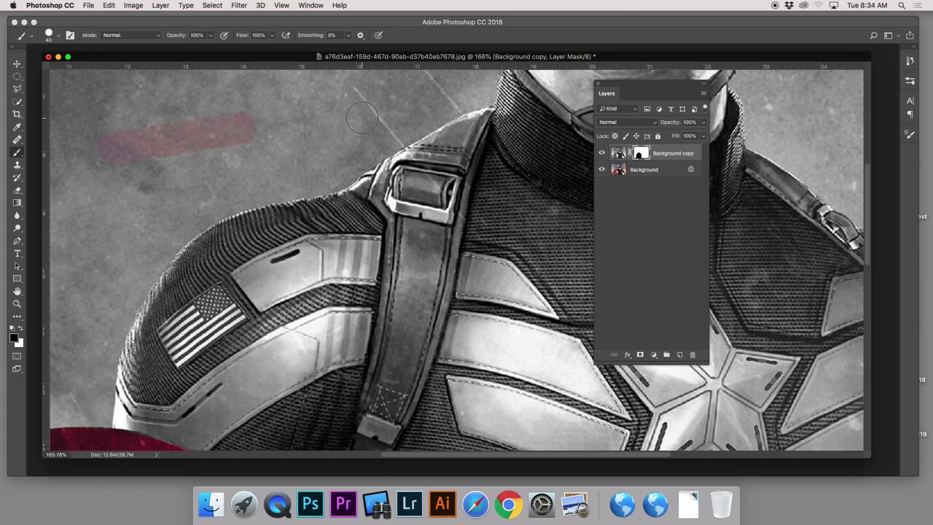
mouse_move(362, 119)
left_mouse_down()
mouse_move(368, 111)
mouse_move(332, 155)
mouse_move(291, 180)
left_mouse_up()
left_click(113, 198, "shift")
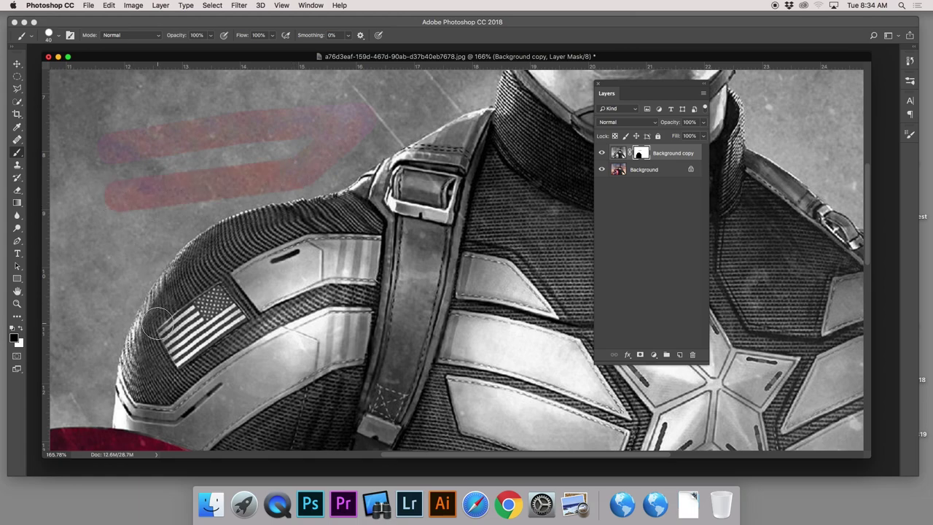
left_click(159, 323, "shift")
left_click(374, 276, "shift")
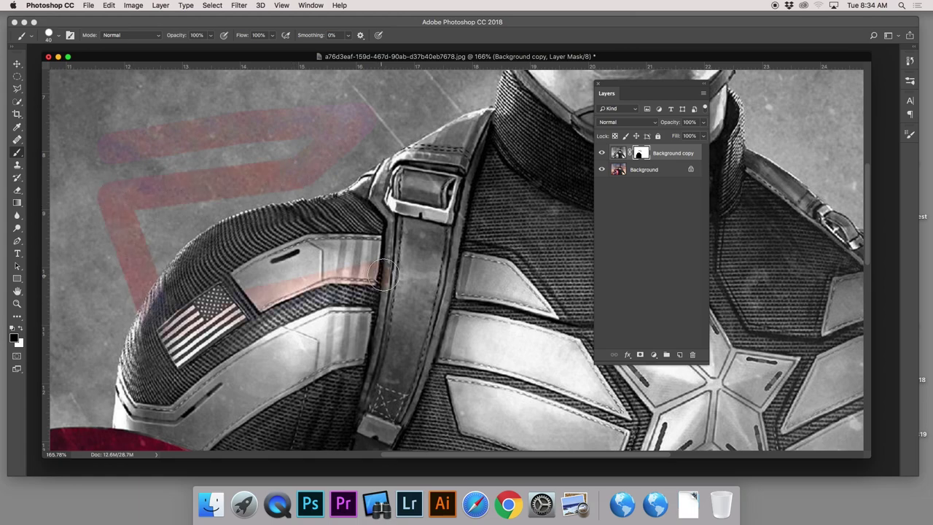
left_click(513, 184, "shift")
left_click(525, 376, "shift")
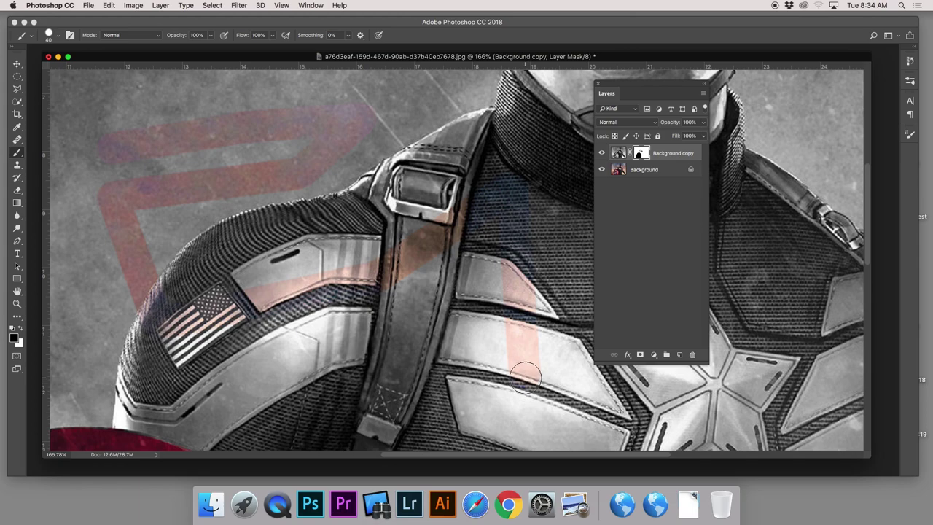
- Step back through the History states to remove all the trial strokes over the background, shoulder and chest
left_click(312, 6)
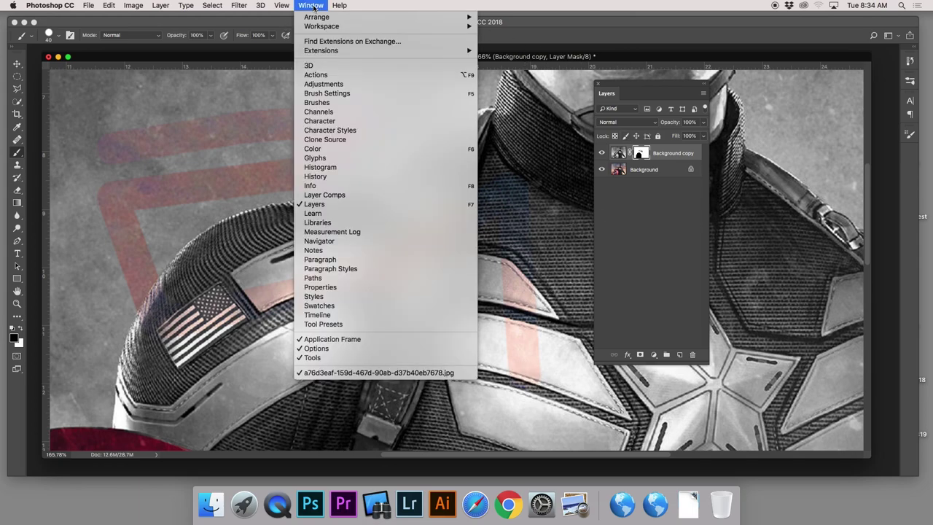
left_click(315, 177)
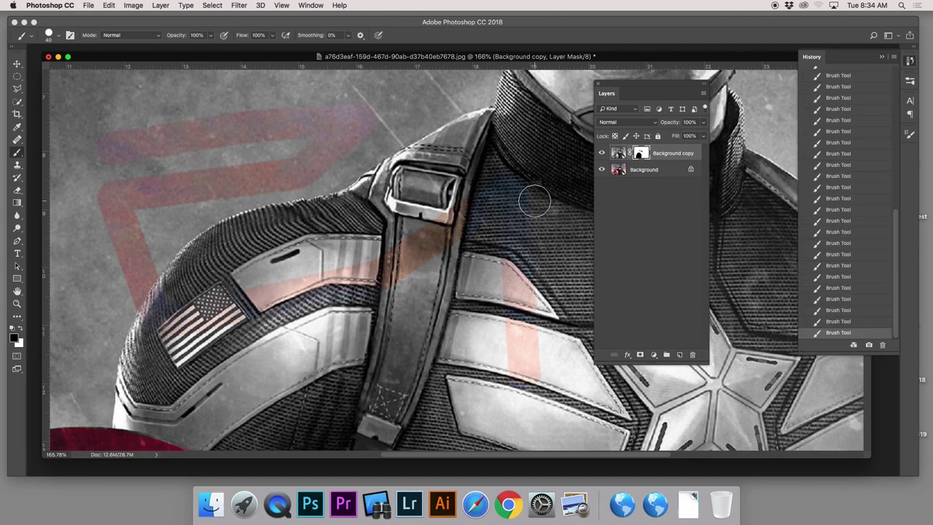
left_click(842, 322)
left_click(846, 311)
left_click(845, 300)
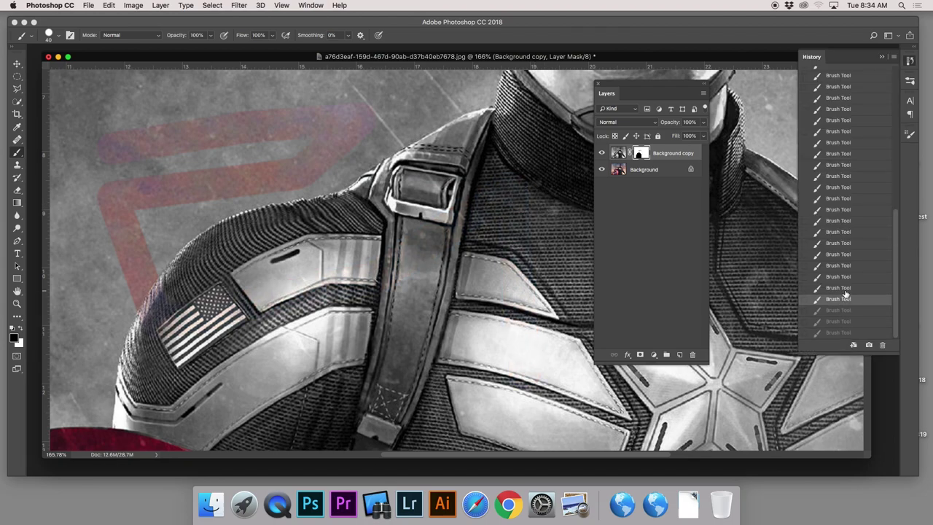
left_click(844, 288)
left_click(845, 277)
left_click(844, 266)
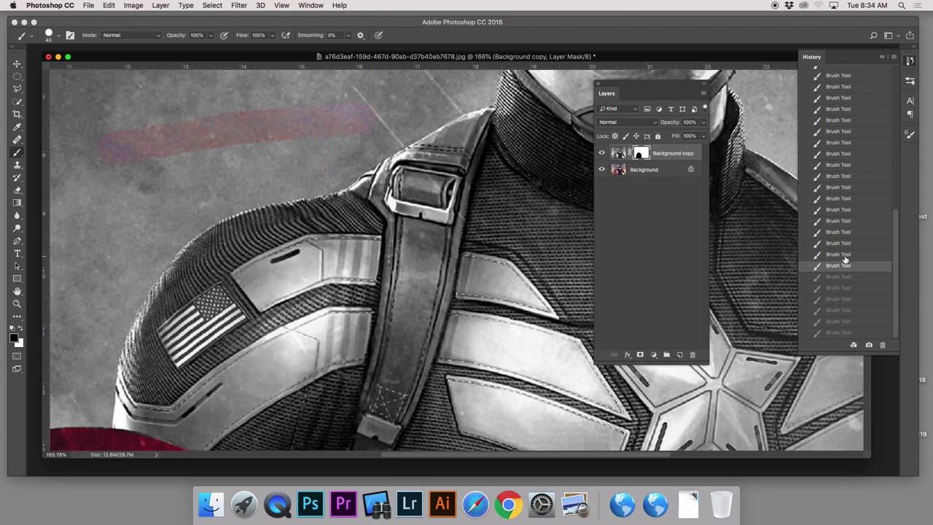
left_click(845, 254)
left_click(846, 243)
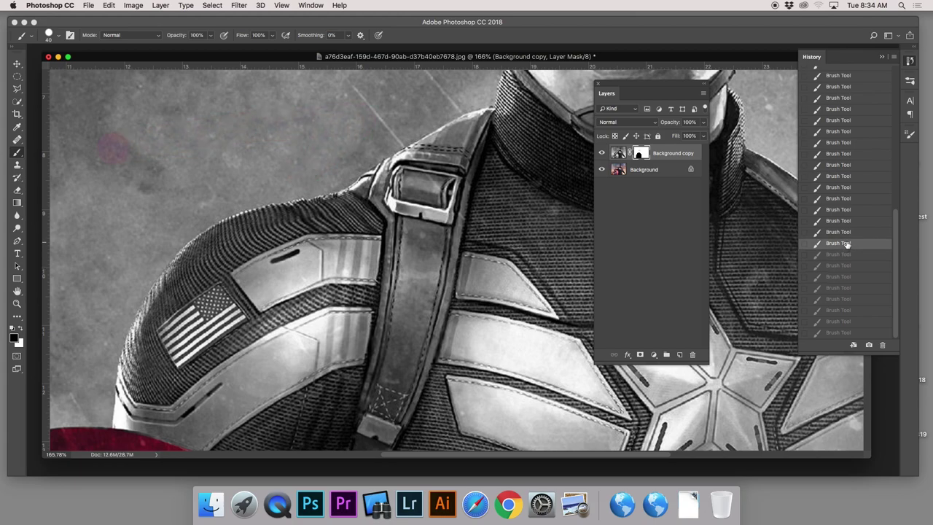
left_click(847, 233)
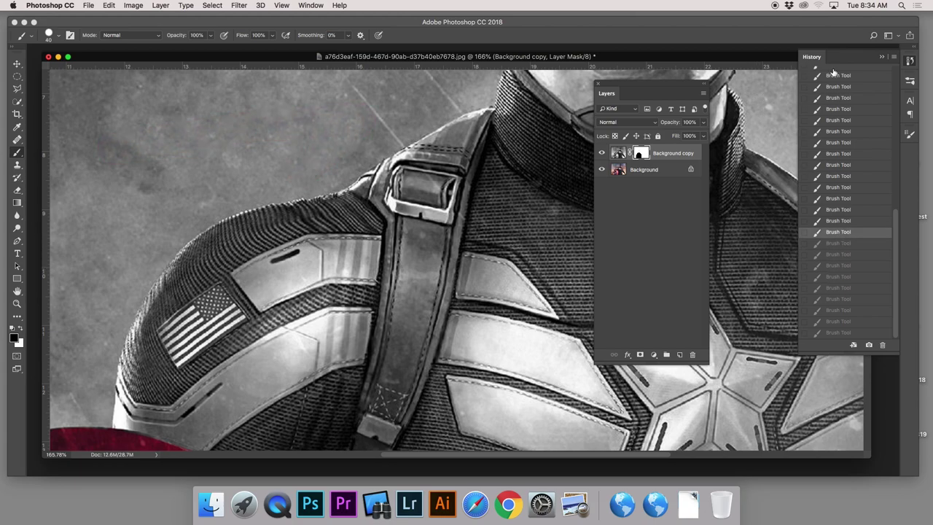
left_click(881, 57)
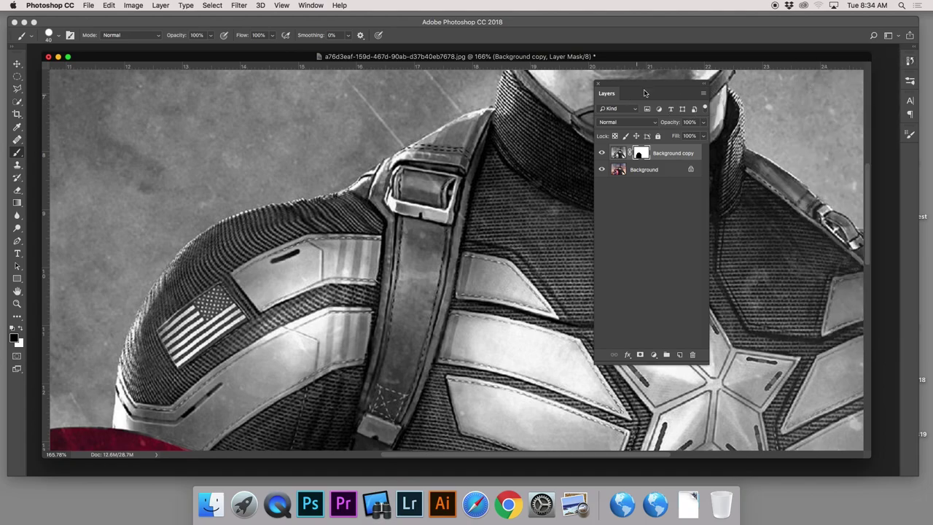
- Move the Layers panel off the figure's chest and start a new text layer in the picture's upper-left background
left_click_drag(644, 87, 740, 94)
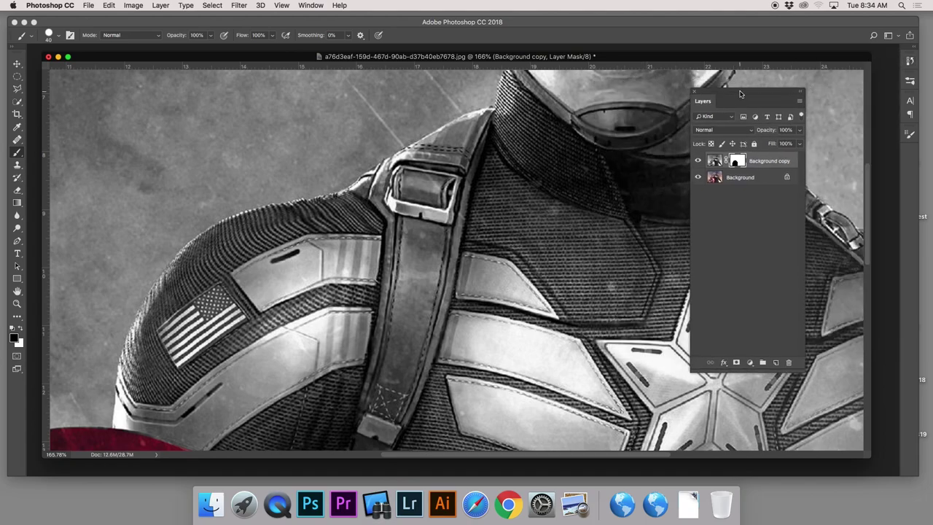
key("super+minus")
key("super+minus")
key("super+minus")
key("super+minus")
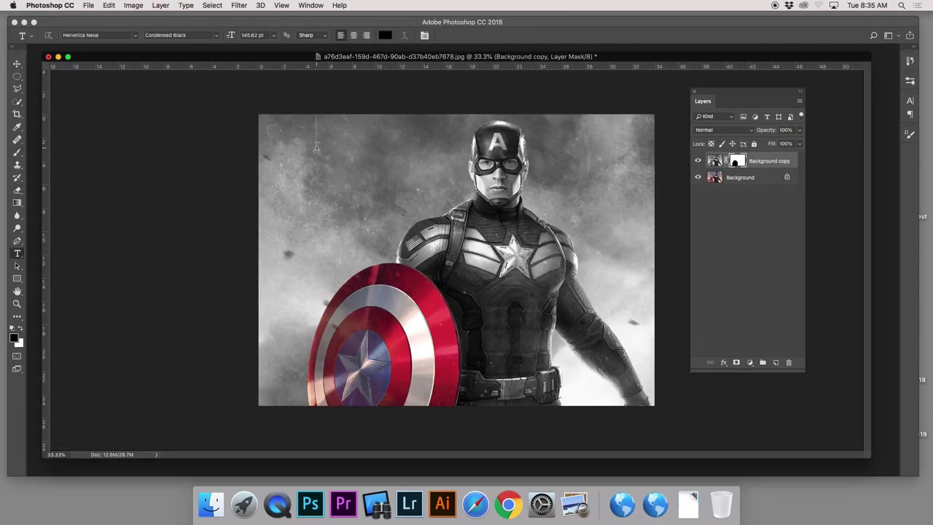
left_click(317, 146)
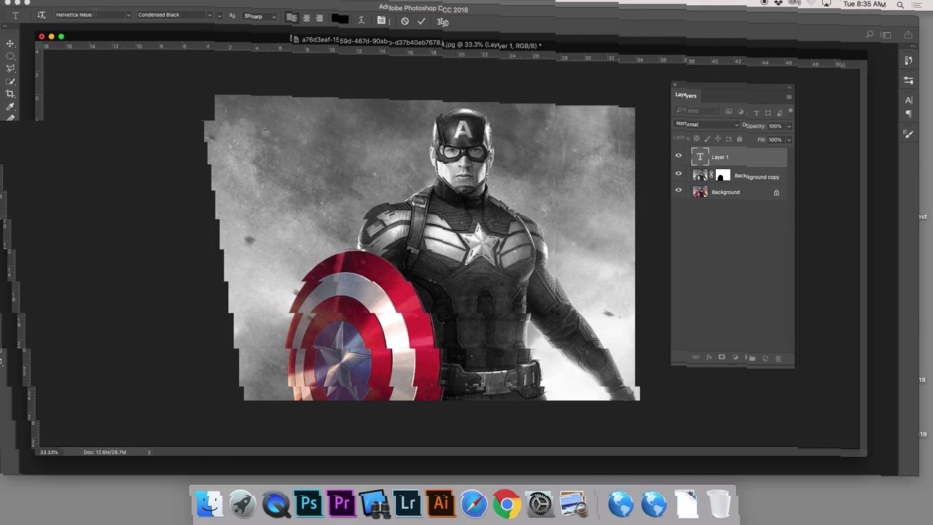
- Browse the available font families and keep Helvetica Neue in the Condensed Black style for the text
left_click(129, 16)
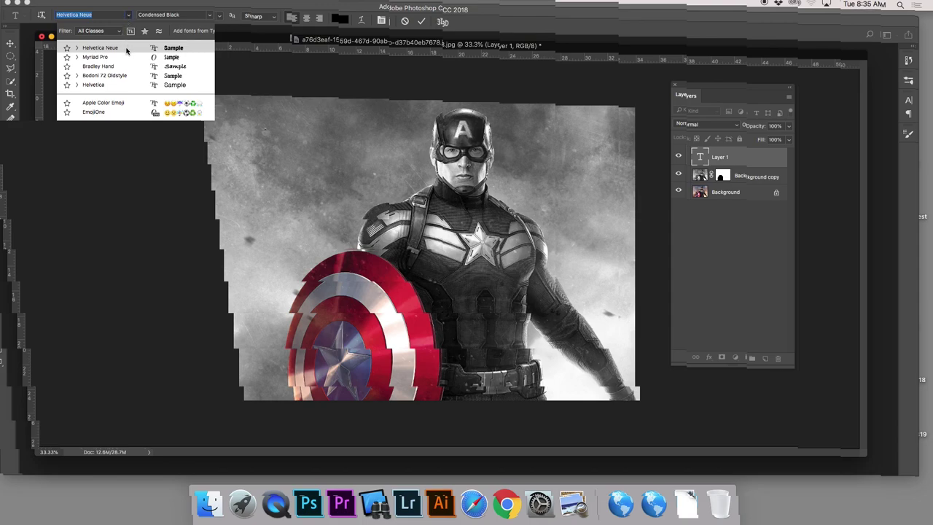
scroll(133, 70, "down", 10)
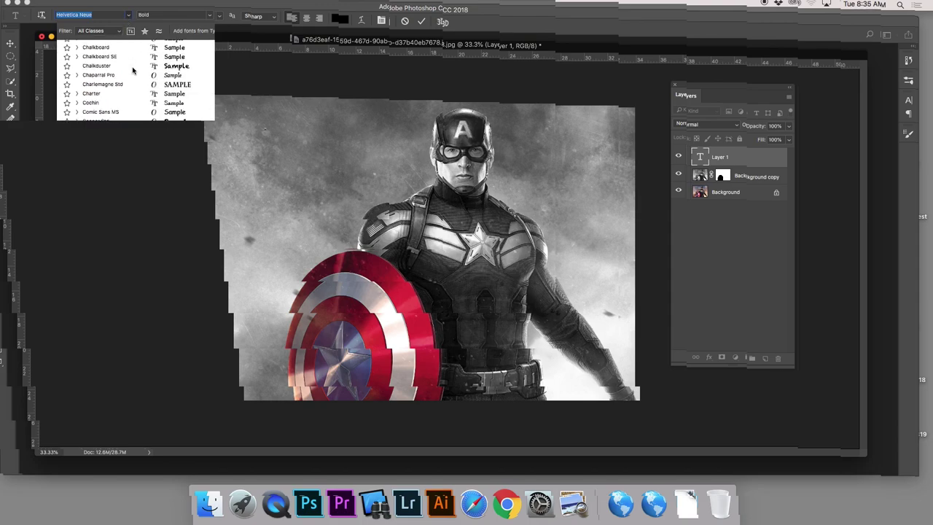
scroll(133, 70, "up", 15)
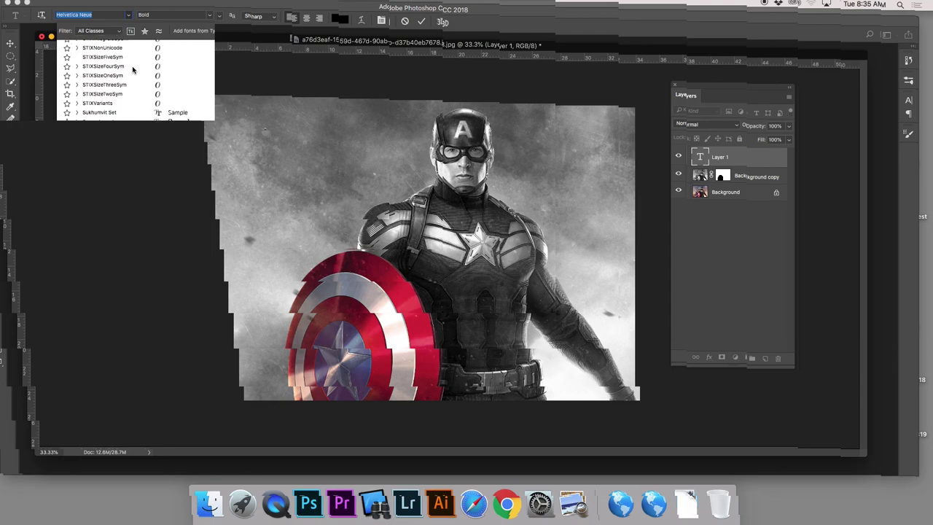
scroll(133, 70, "up", 10)
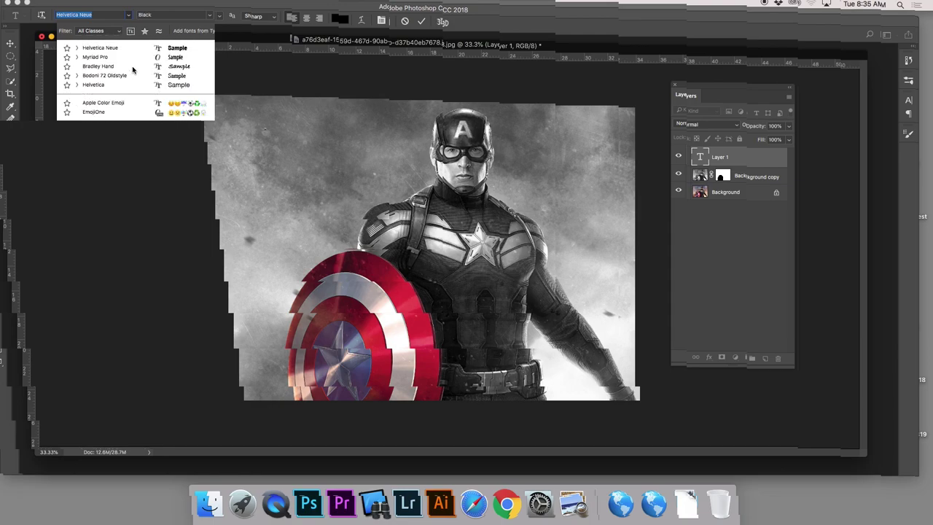
key("Escape")
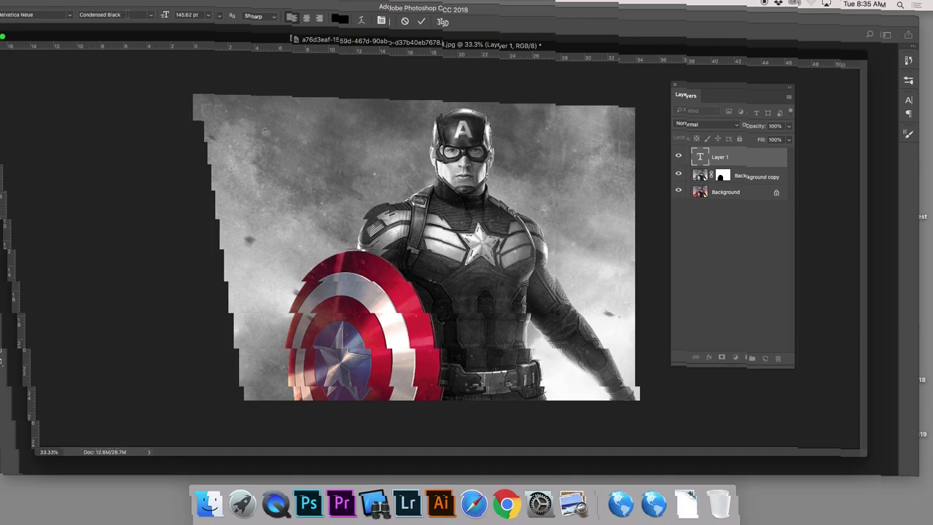
left_click(152, 19)
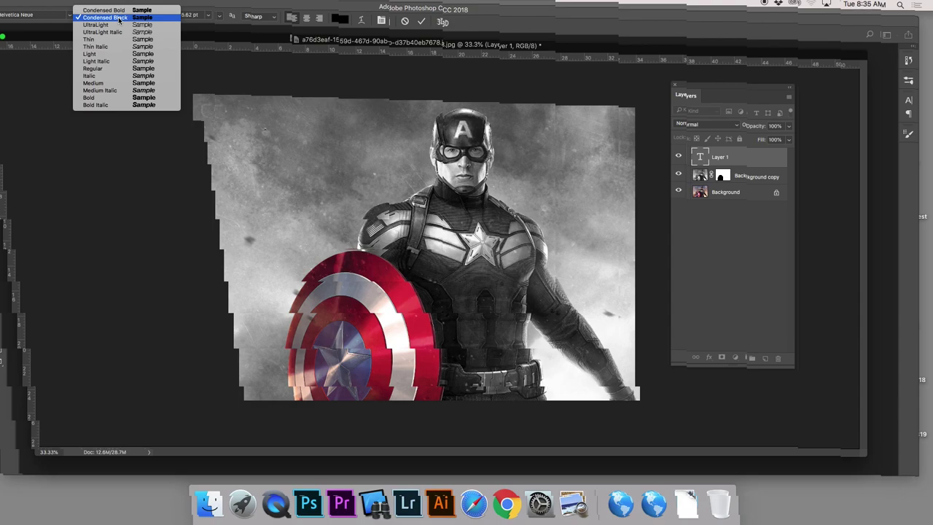
left_click(119, 17)
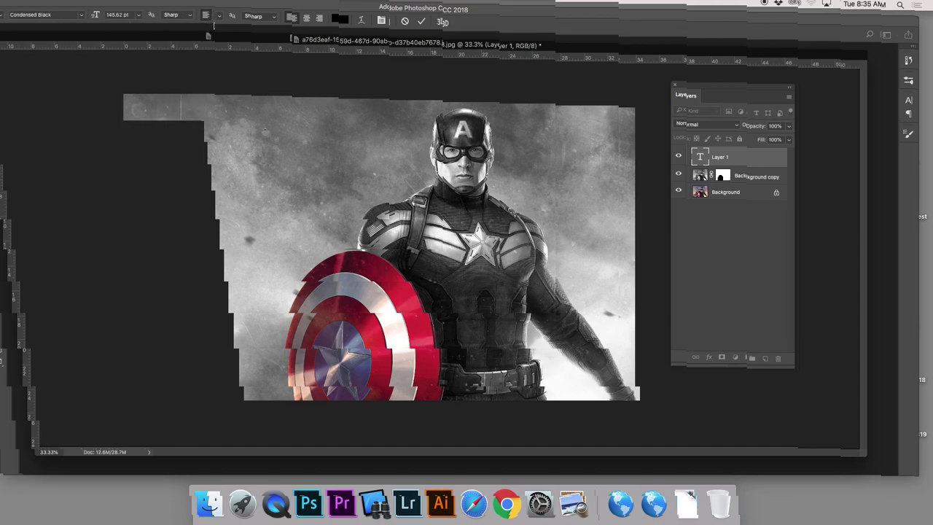
- Review the preset font sizes and keep the text size at 145.62 pt
left_click(132, 16)
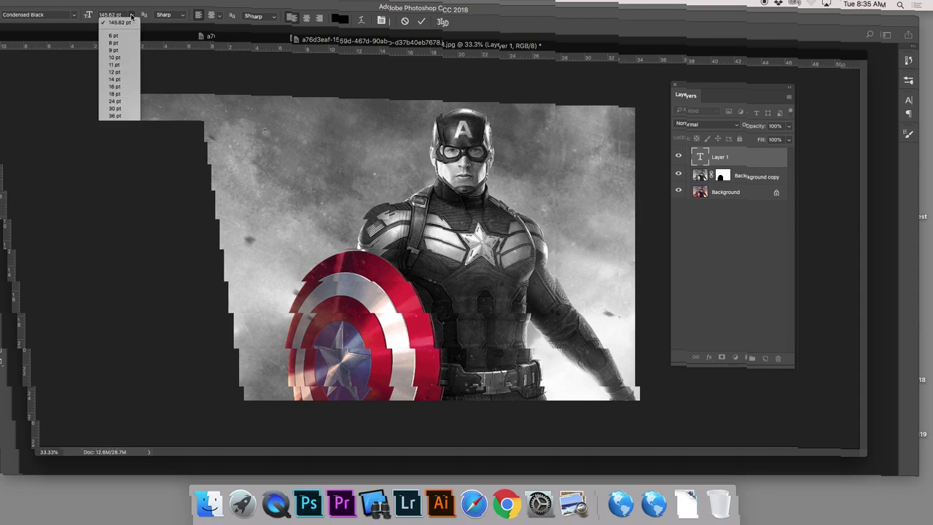
left_click(132, 16)
left_click(132, 16)
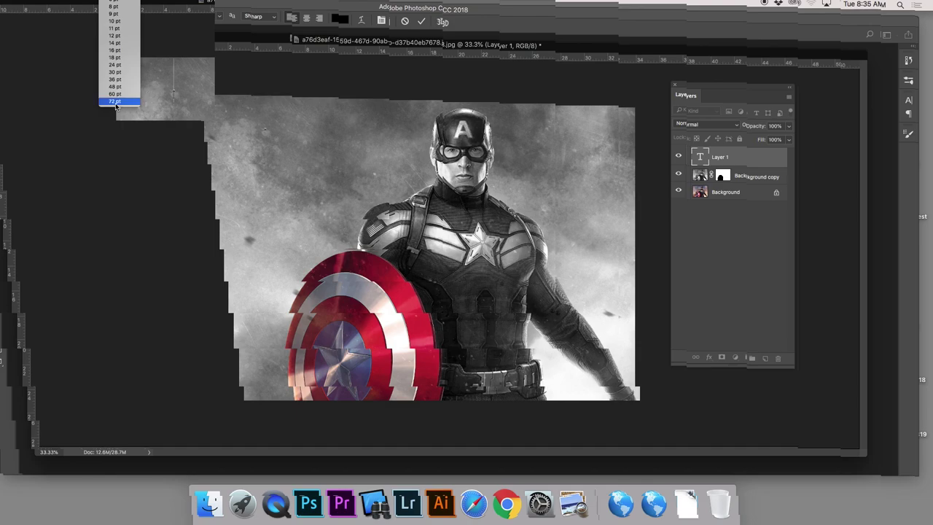
scroll(117, 33, "up", 5)
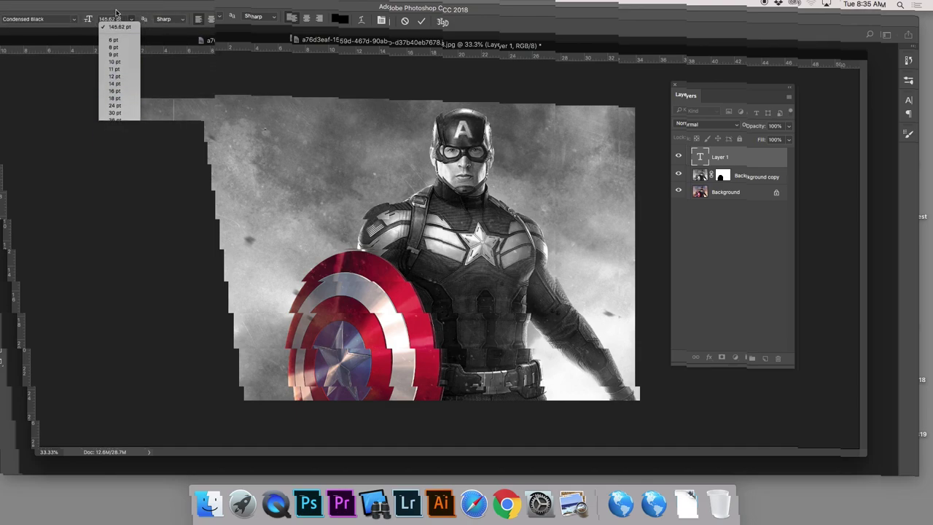
left_click(116, 17)
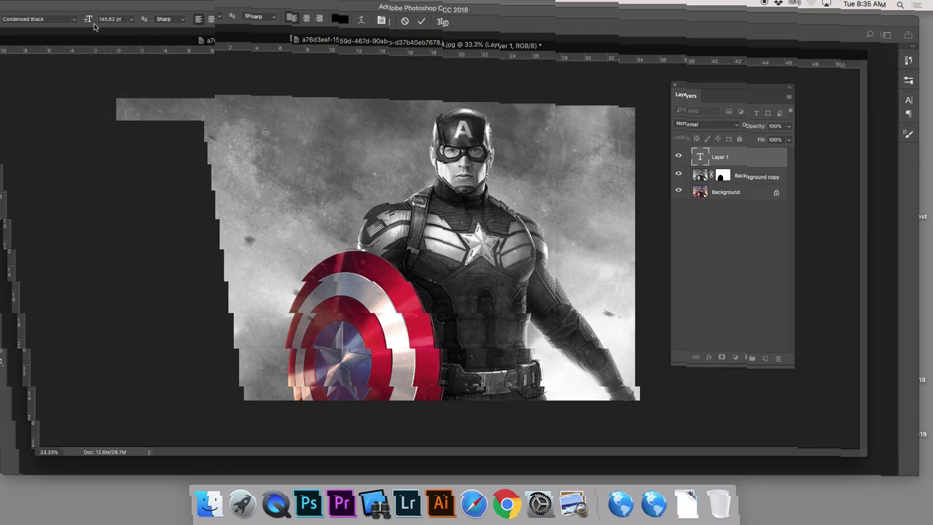
mouse_move(88, 22)
left_mouse_down()
mouse_move(80, 24)
mouse_move(88, 23)
left_mouse_up()
left_click_drag(88, 23, 88, 24)
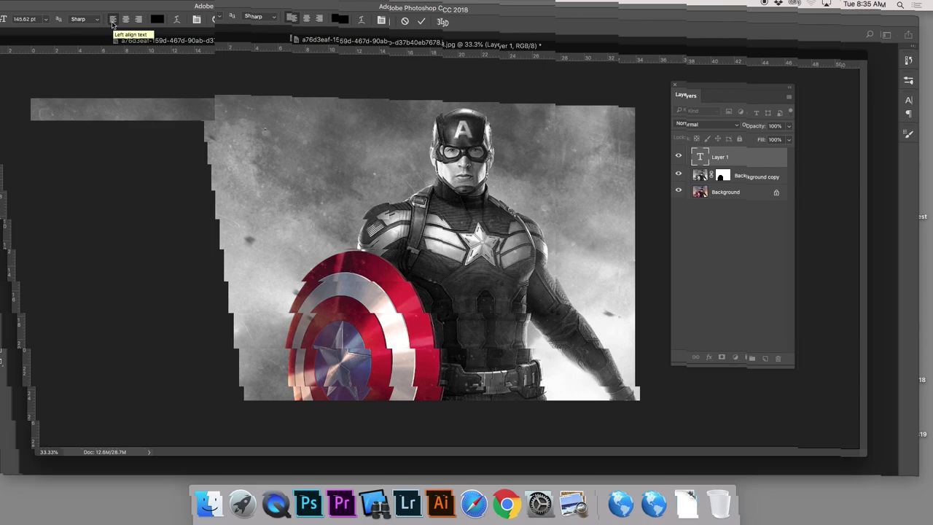
- Set the new text's color to pure white (ffffff)
left_click(156, 18)
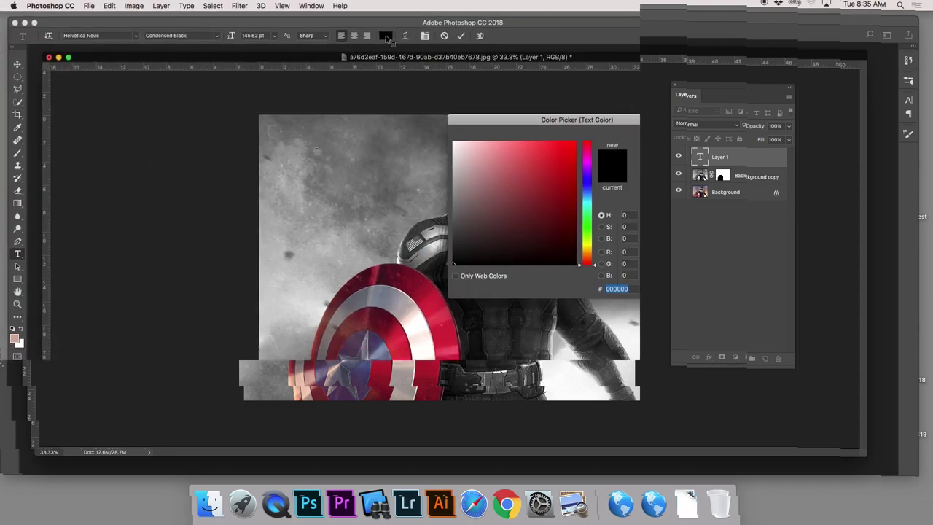
left_click_drag(554, 119, 513, 94)
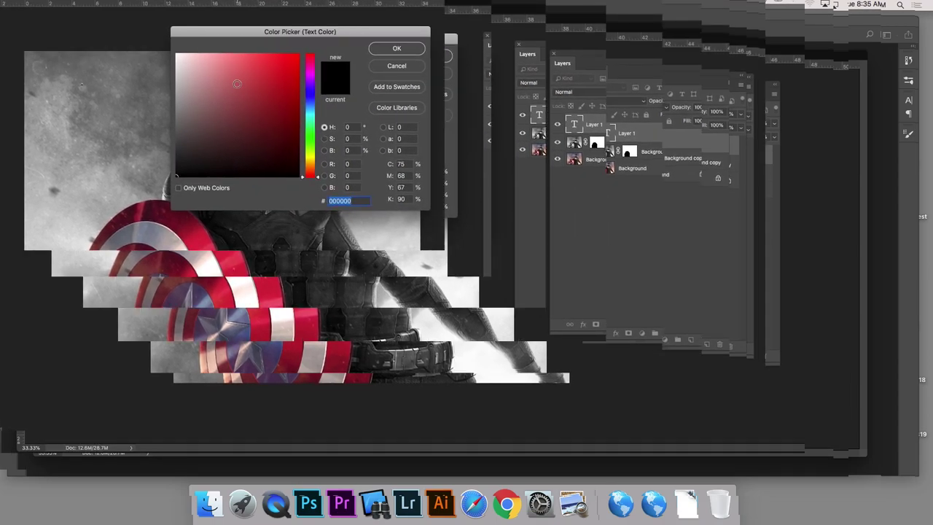
left_click_drag(182, 70, 176, 54)
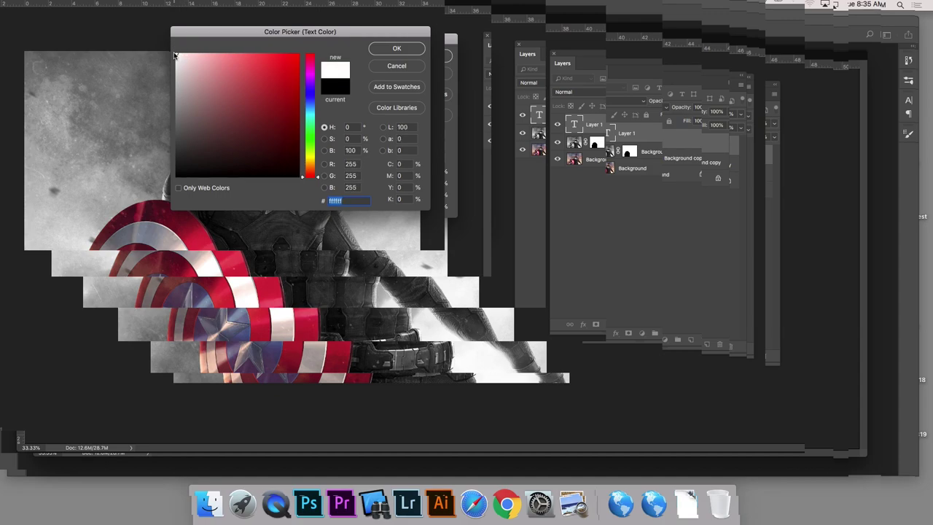
left_click(394, 49)
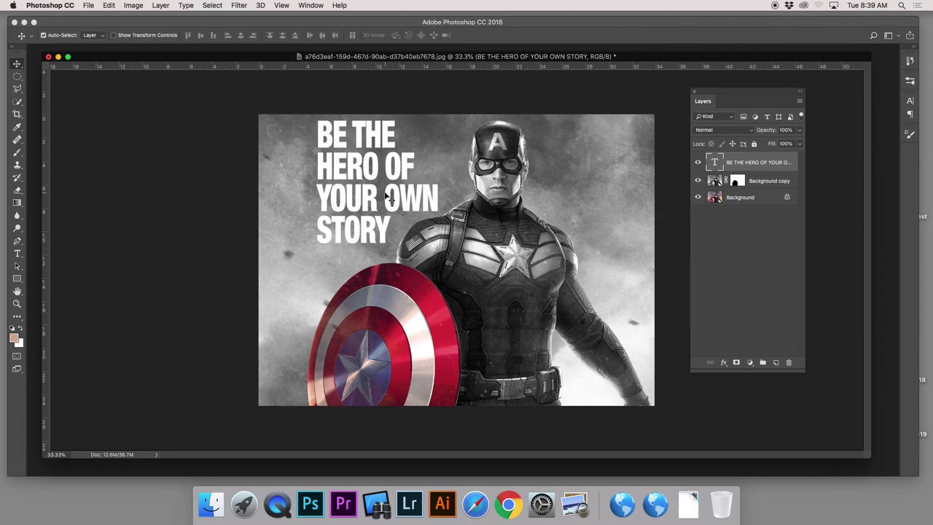
- Nudge the headline text slightly down and to the left, set its kerning to Optical and finish the text editing
mouse_move(375, 178)
left_mouse_down()
mouse_move(321, 213)
mouse_move(340, 187)
mouse_move(372, 182)
left_mouse_up()
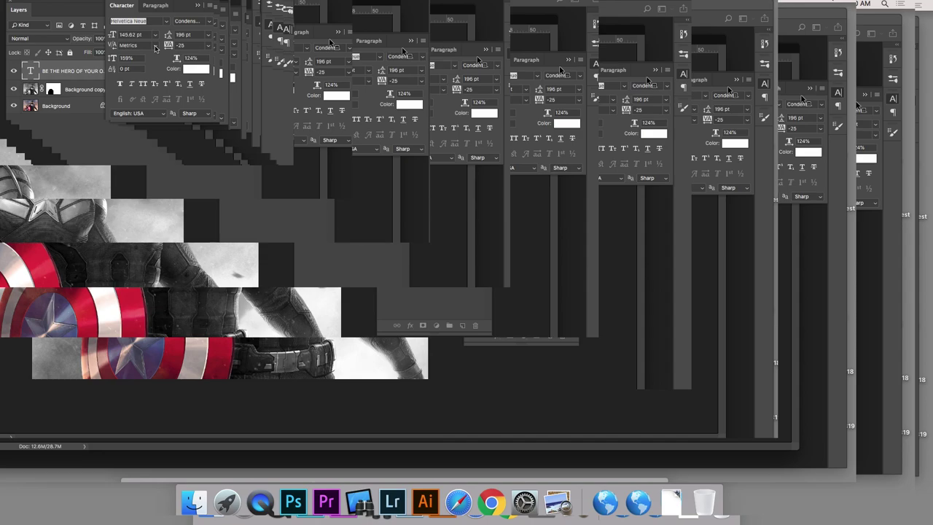
left_click(154, 47)
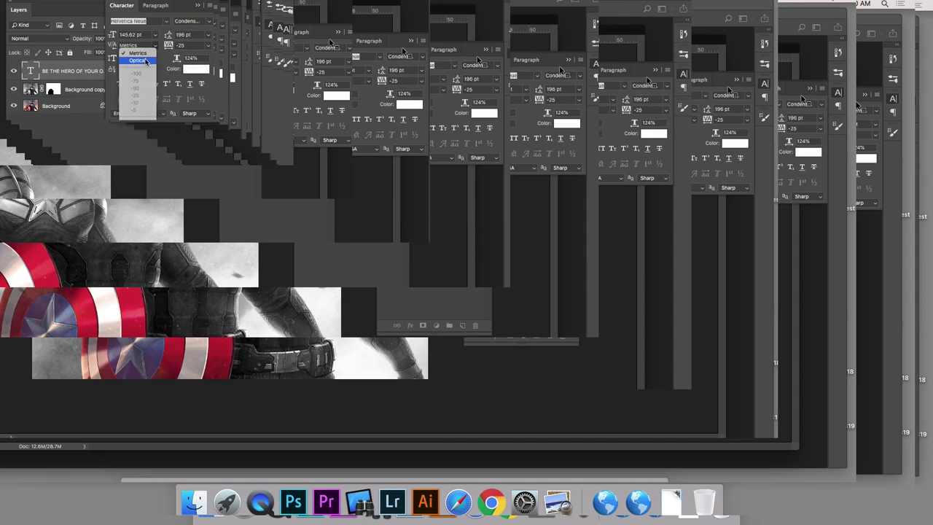
left_click(147, 61)
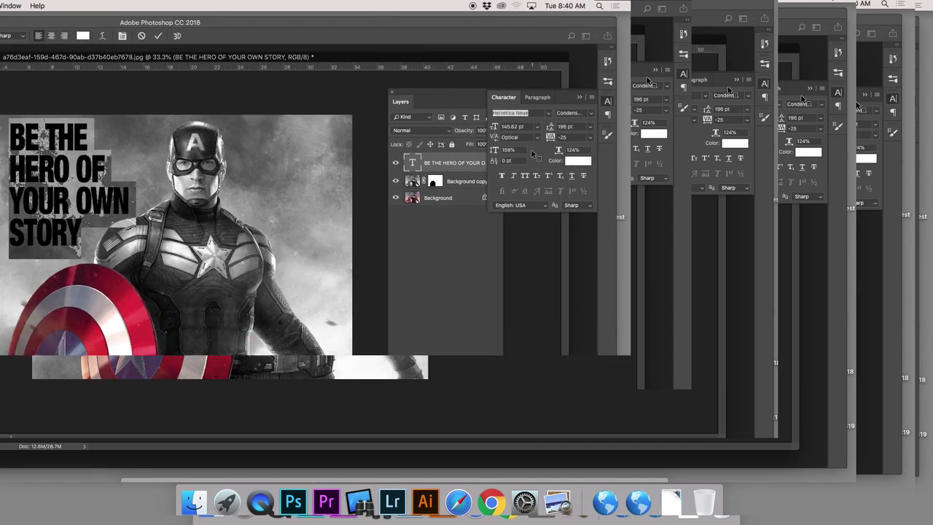
mouse_move(531, 149)
left_mouse_down()
mouse_move(207, 57)
mouse_move(219, 45)
left_mouse_up()
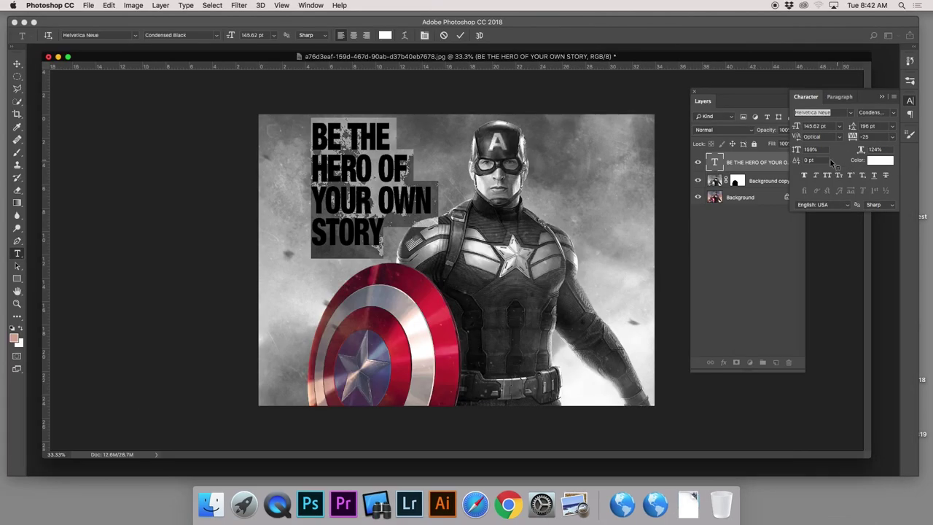
left_click(16, 64)
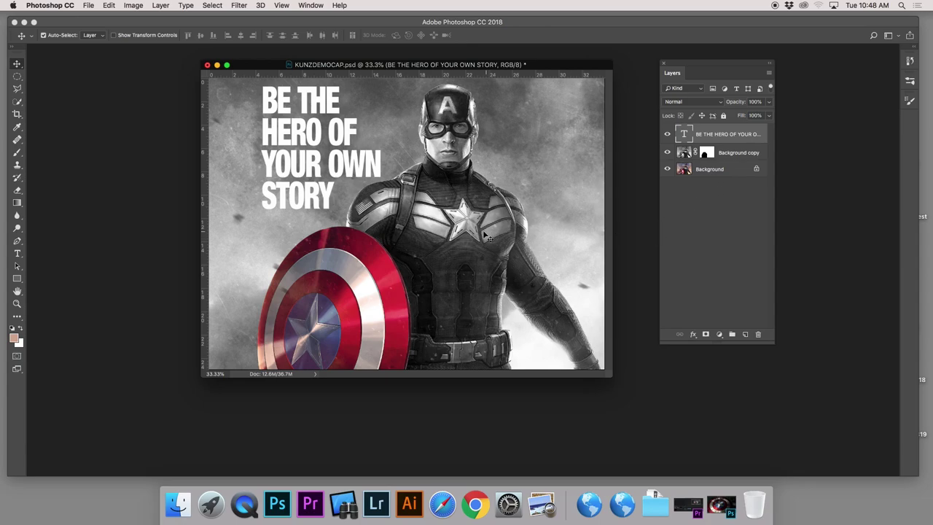
- Add a Drop Shadow effect to the headline text layer and color it dark red (8b1a2c), sampled from the shield
left_click(693, 335)
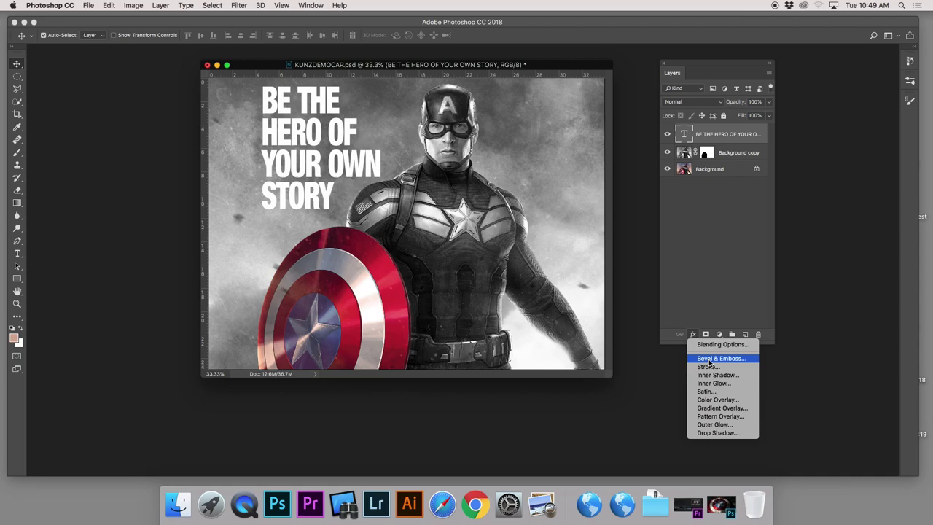
left_click(709, 434)
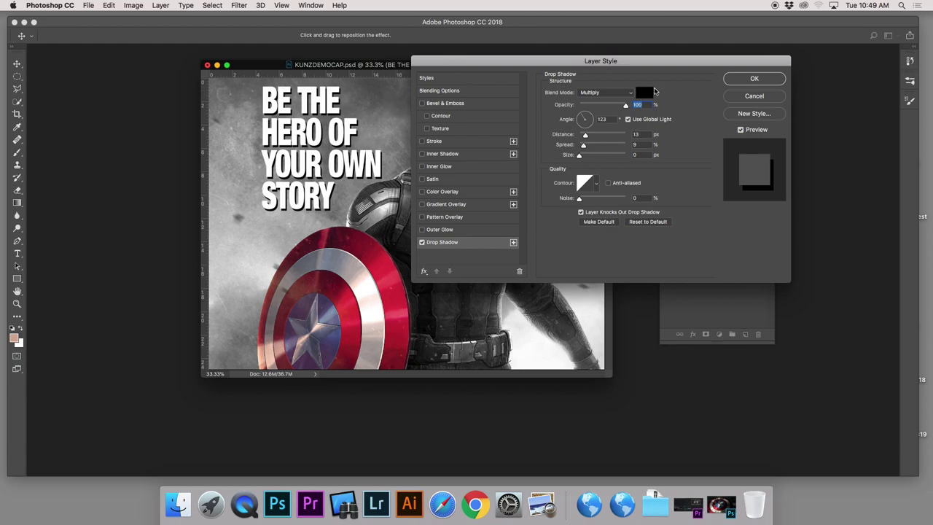
left_click(643, 96)
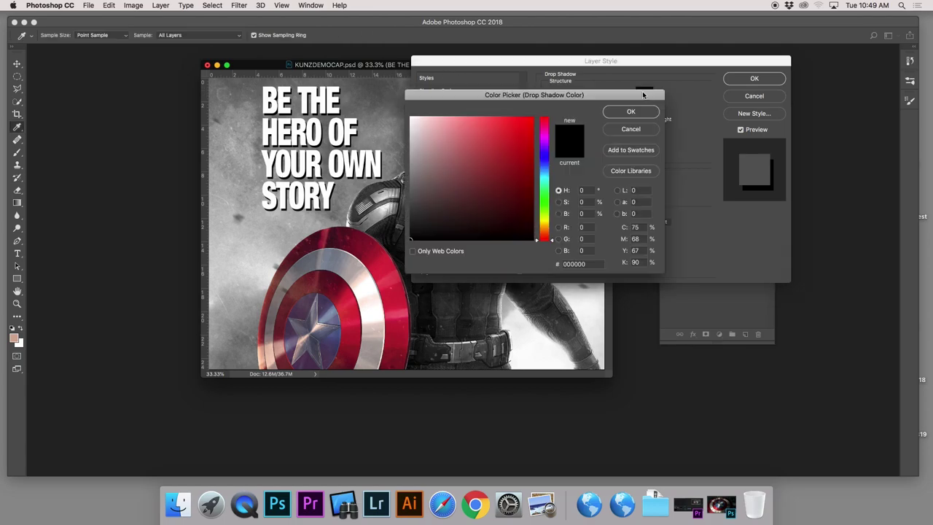
left_click(528, 137)
left_click(368, 245)
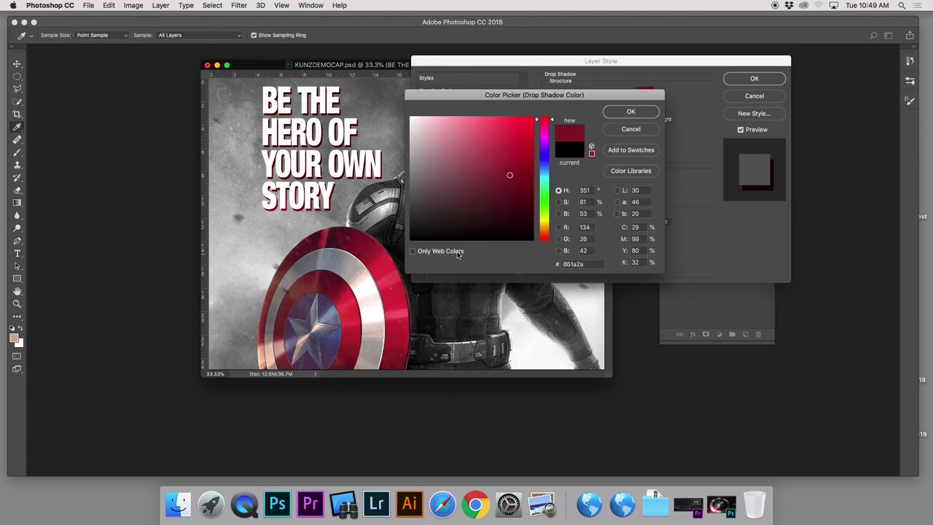
left_click(336, 301)
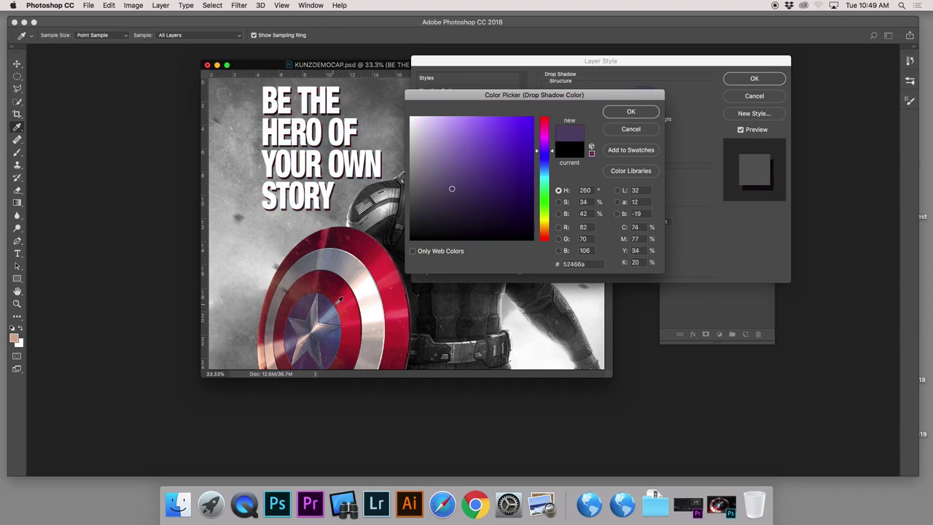
left_click(379, 260)
left_click(367, 245)
left_click(387, 259)
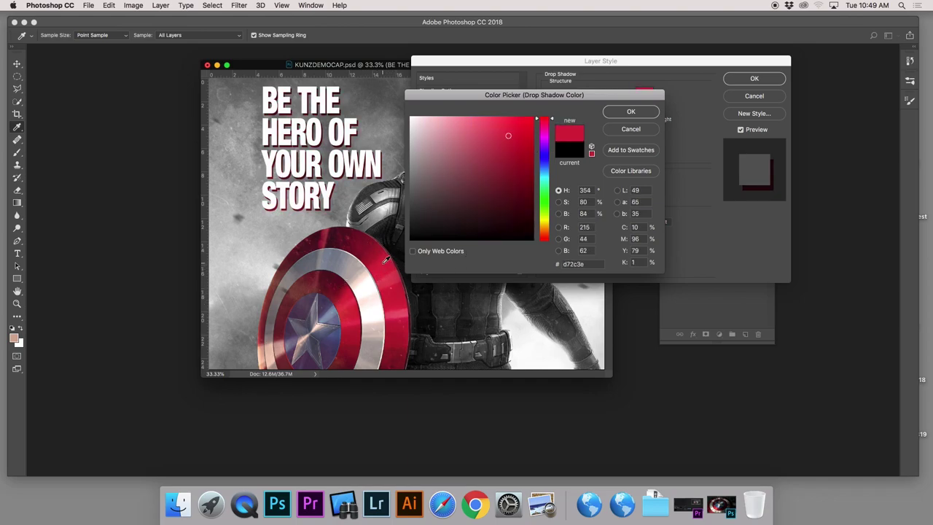
left_click(374, 253)
left_click(365, 250)
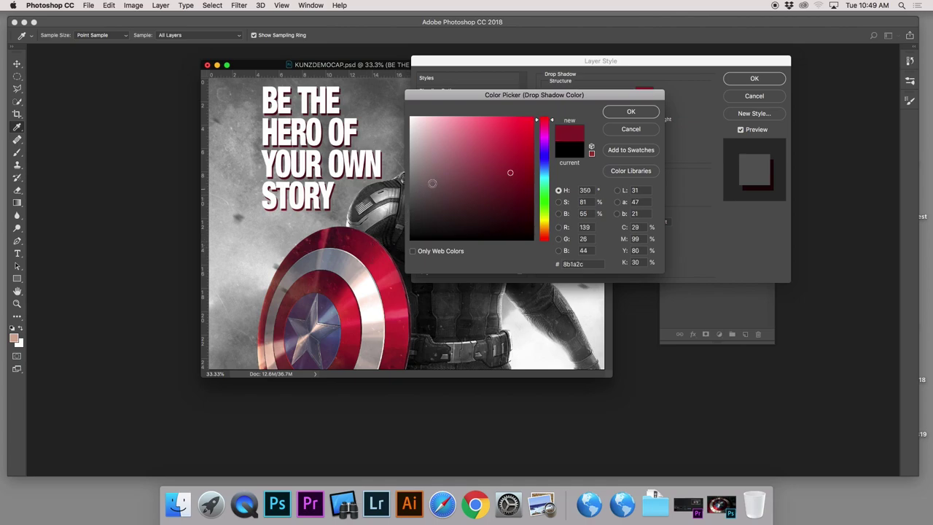
left_click(623, 115)
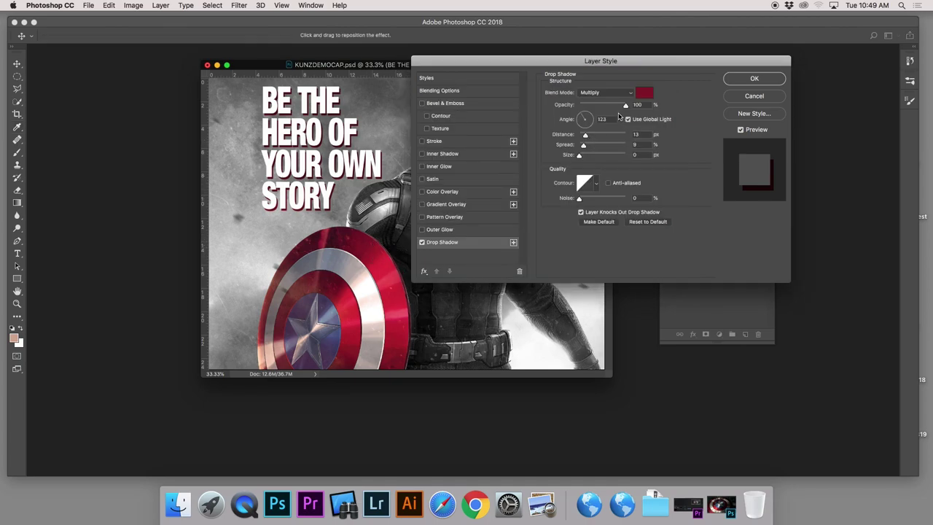
- Set the drop shadow's angle to 132° and distance to 9 px, keep its size at 0 px and apply the layer style
left_click(625, 107)
left_click_drag(625, 108, 647, 114)
mouse_move(360, 173)
left_mouse_down()
mouse_move(380, 174)
mouse_move(340, 172)
mouse_move(363, 175)
mouse_move(350, 171)
left_mouse_up()
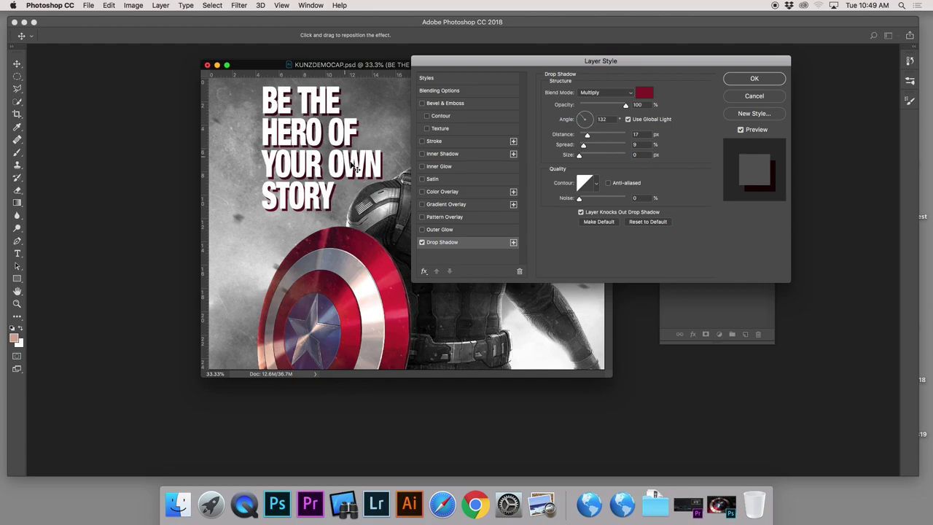
mouse_move(590, 139)
left_mouse_down()
mouse_move(583, 136)
mouse_move(589, 148)
mouse_move(602, 148)
mouse_move(583, 148)
left_mouse_up()
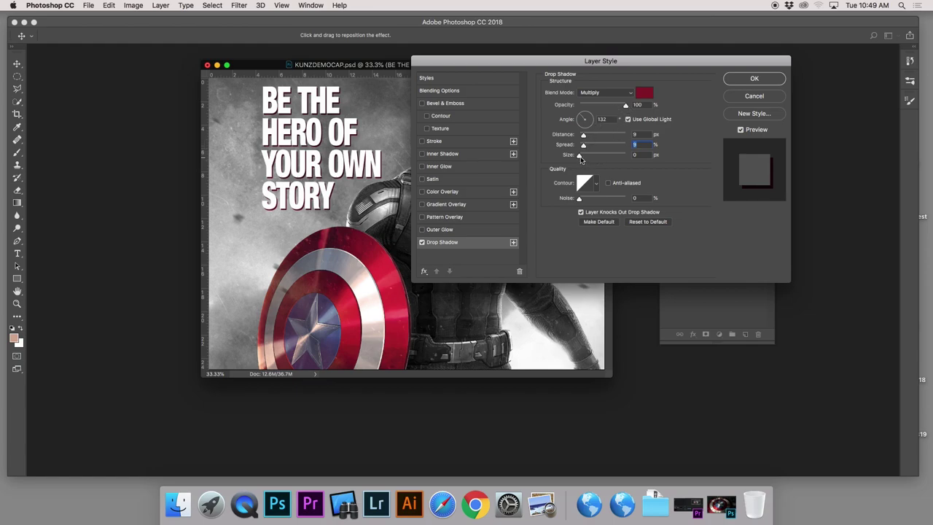
mouse_move(579, 156)
left_mouse_down()
mouse_move(629, 161)
mouse_move(580, 158)
left_mouse_up()
mouse_move(498, 68)
left_mouse_down()
mouse_move(557, 93)
mouse_move(497, 78)
left_mouse_up()
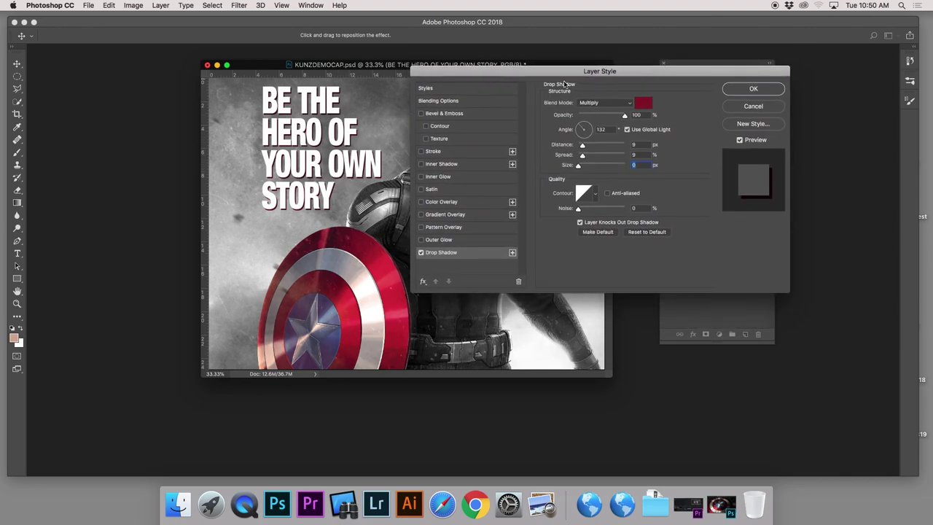
left_click(745, 91)
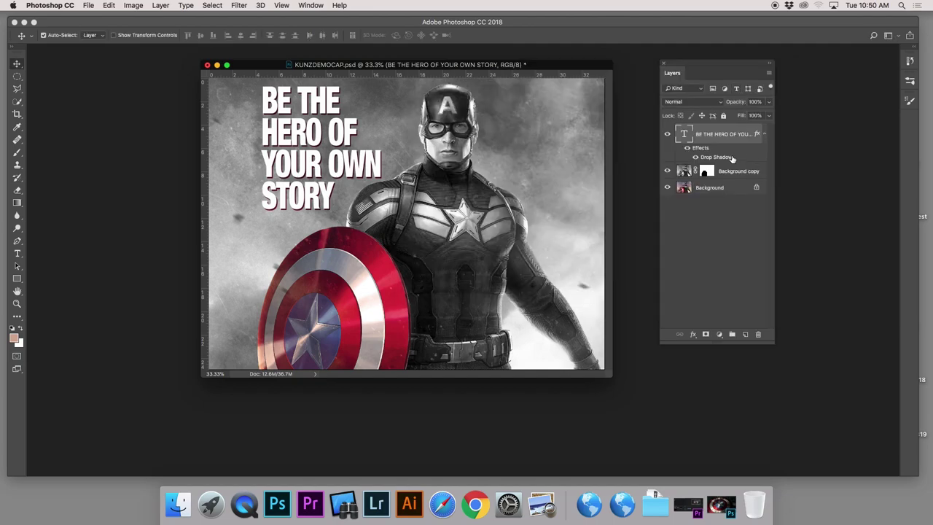
- Collapse the list of effects under the headline text layer
left_click(766, 137)
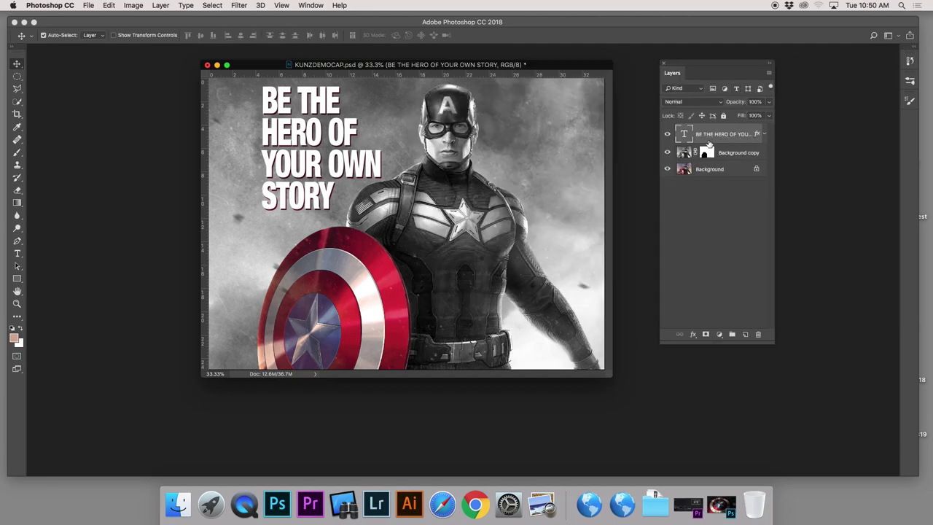
left_click(765, 135)
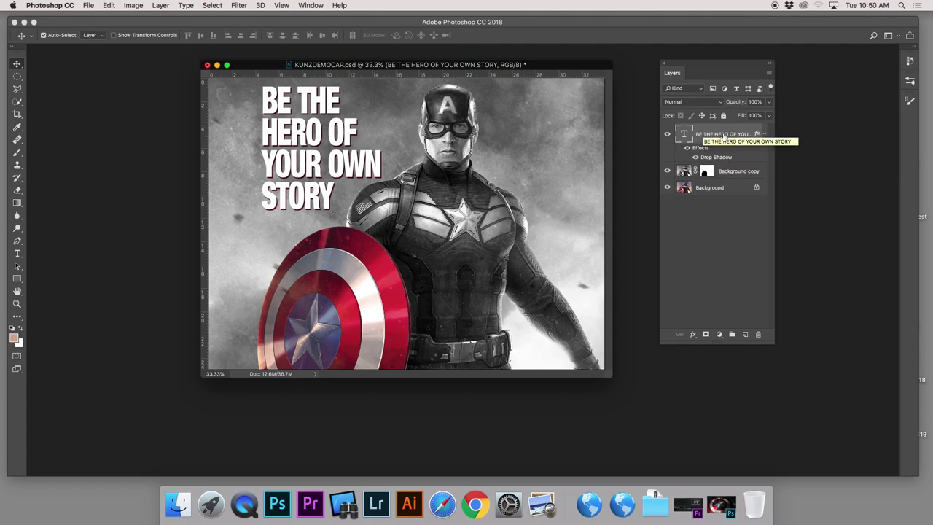
left_click(764, 135)
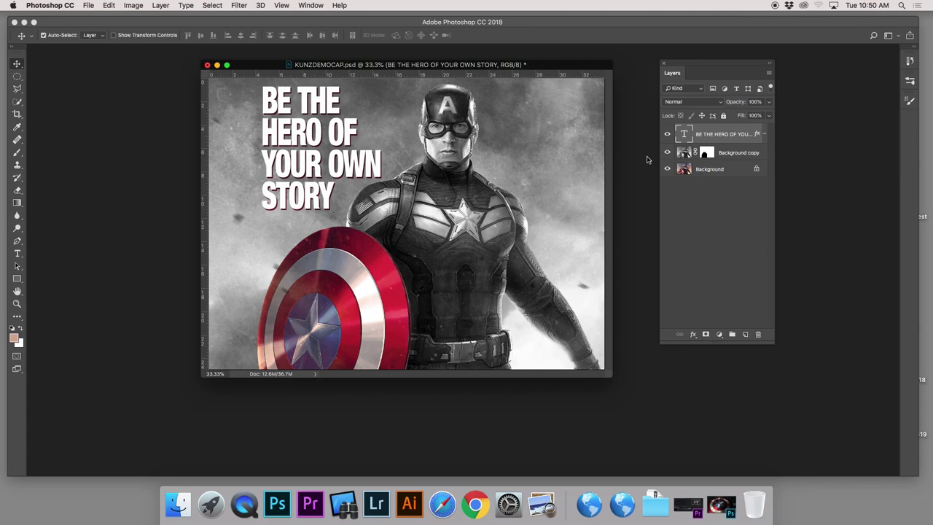
- Move and enlarge the KUNZDEMOCAP.psd window, restore the minimized shield wallpaper document and move it aside so both pictures are accessible
left_click_drag(561, 69, 470, 59)
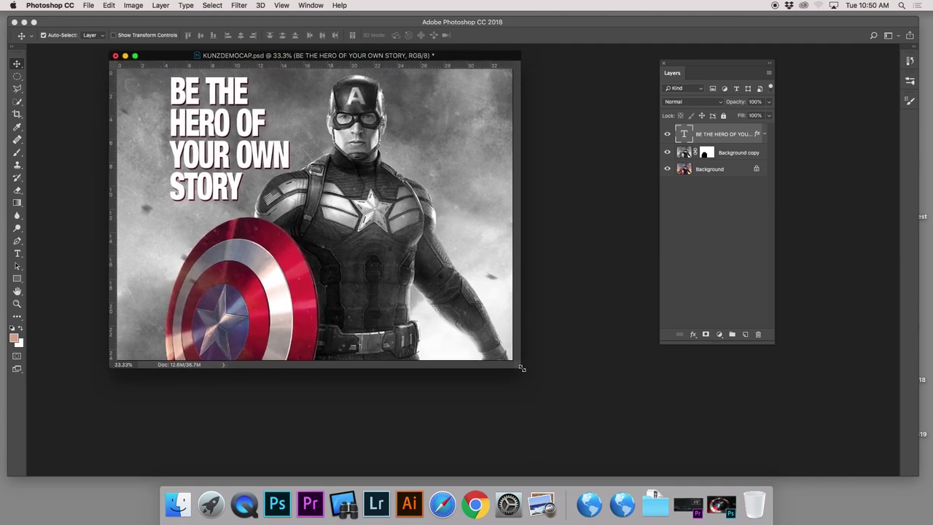
left_click_drag(518, 366, 644, 423)
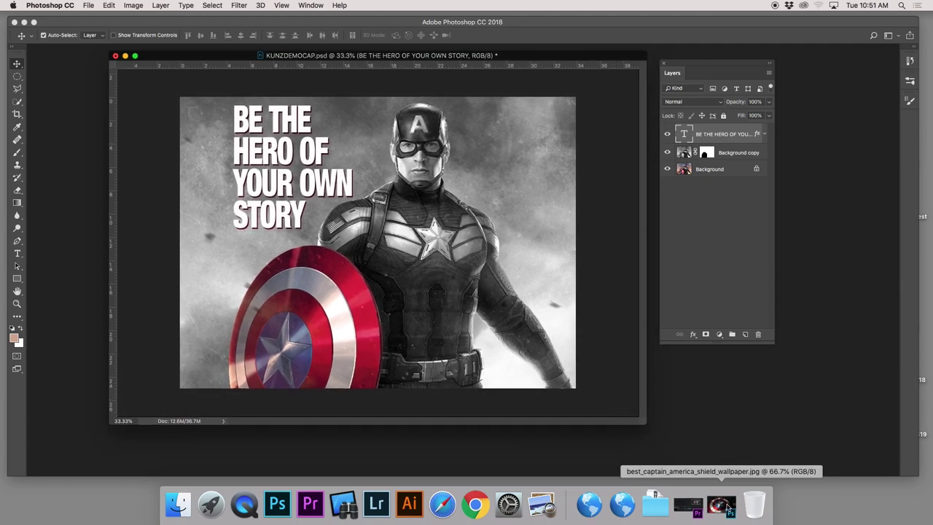
left_click(721, 504)
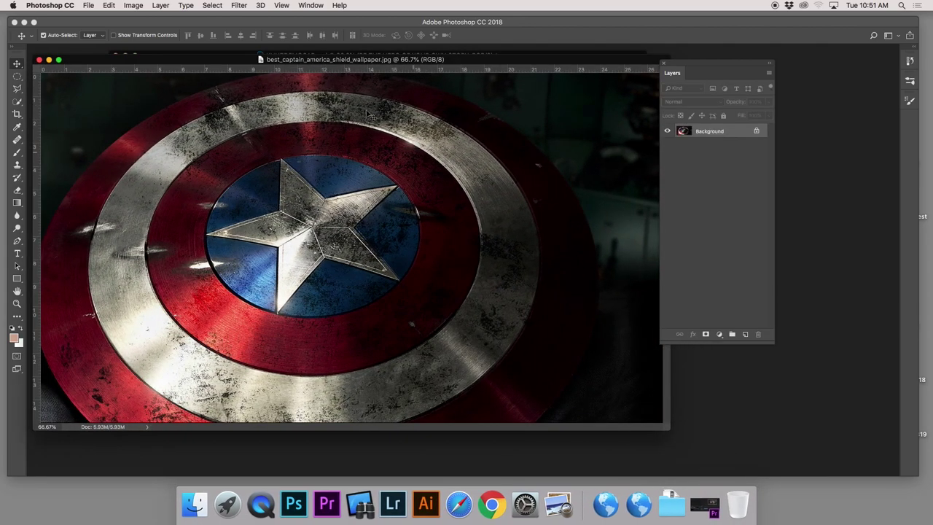
left_click_drag(213, 63, 507, 77)
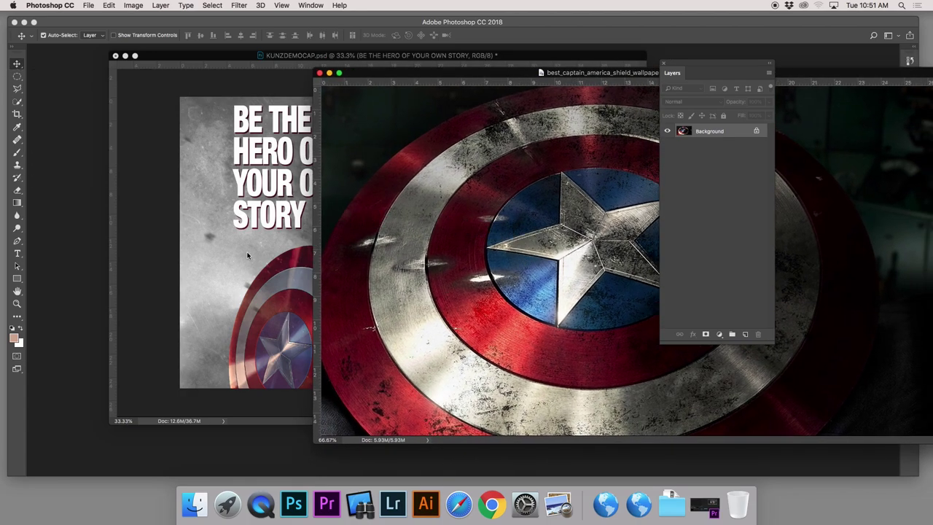
- Copy the shield wallpaper into the upper left of KUNZDEMOCAP.psd and place its layer directly below the headline text layer
left_click_drag(247, 255, 248, 256)
left_click_drag(315, 224, 326, 169)
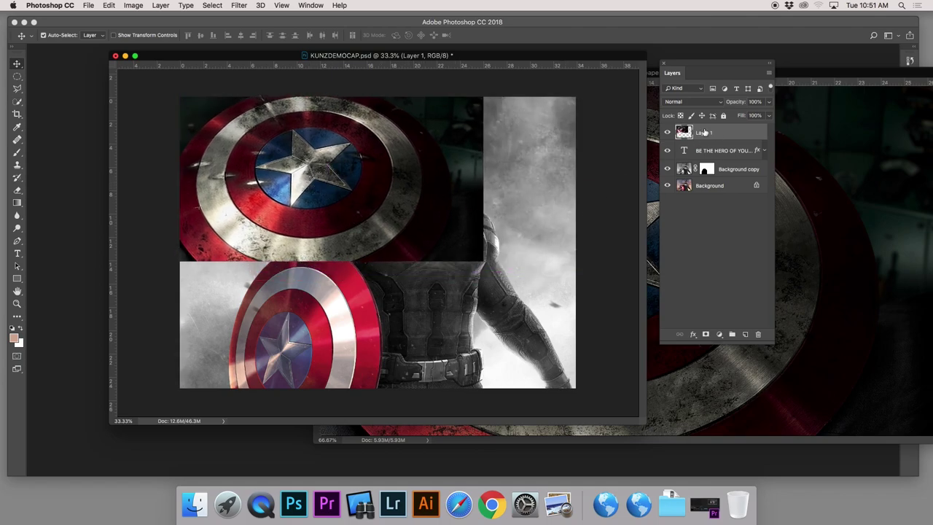
left_click_drag(711, 132, 707, 156)
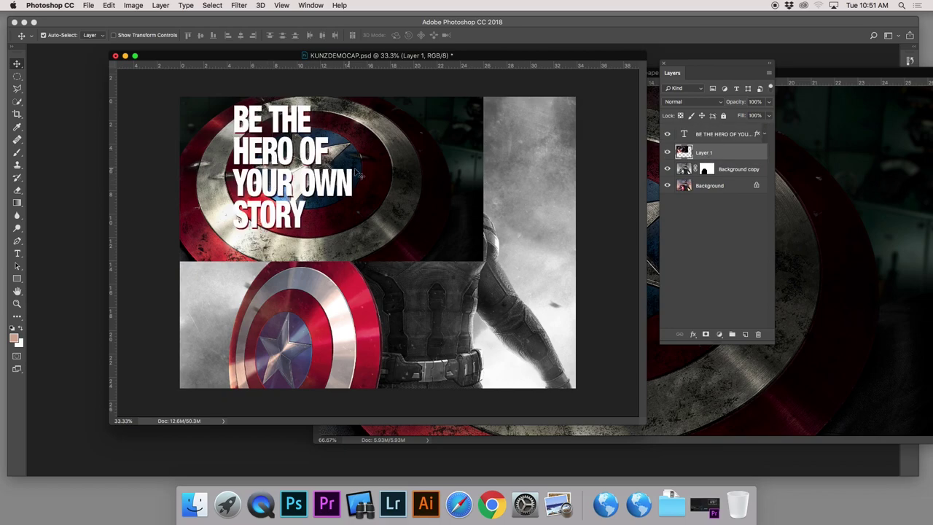
mouse_move(455, 151)
left_mouse_down()
mouse_move(474, 172)
mouse_move(477, 142)
mouse_move(460, 160)
left_mouse_up()
key("ctrl+t")
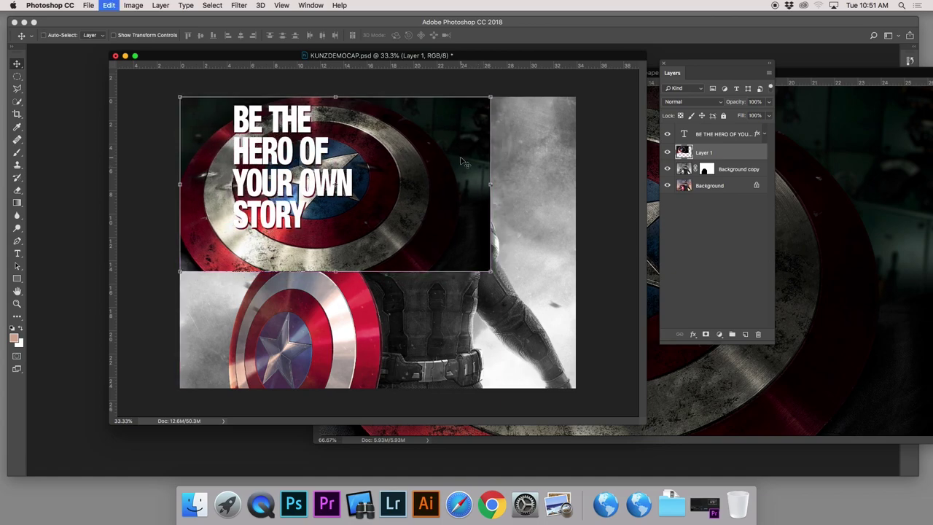
mouse_move(425, 208)
left_mouse_down()
mouse_move(427, 182)
mouse_move(442, 189)
mouse_move(425, 199)
left_mouse_up()
left_click_drag(491, 262, 474, 251)
left_click_drag(472, 175, 532, 187)
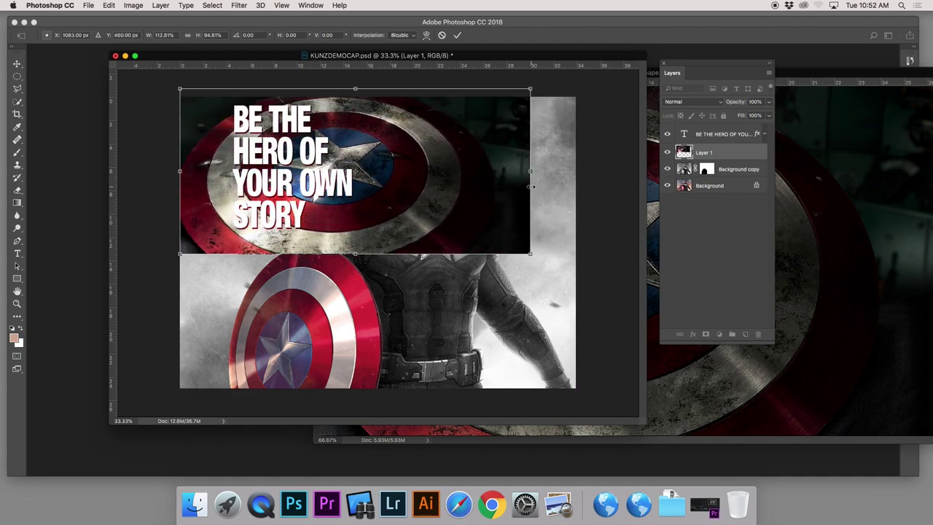
key("Escape")
- Scale the shield wallpaper layer with Free Transform to about 180% so it covers the whole picture
key("super+t")
left_click_drag(491, 272, 702, 416)
left_click_drag(180, 395, 161, 405)
left_click_drag(162, 96, 154, 90)
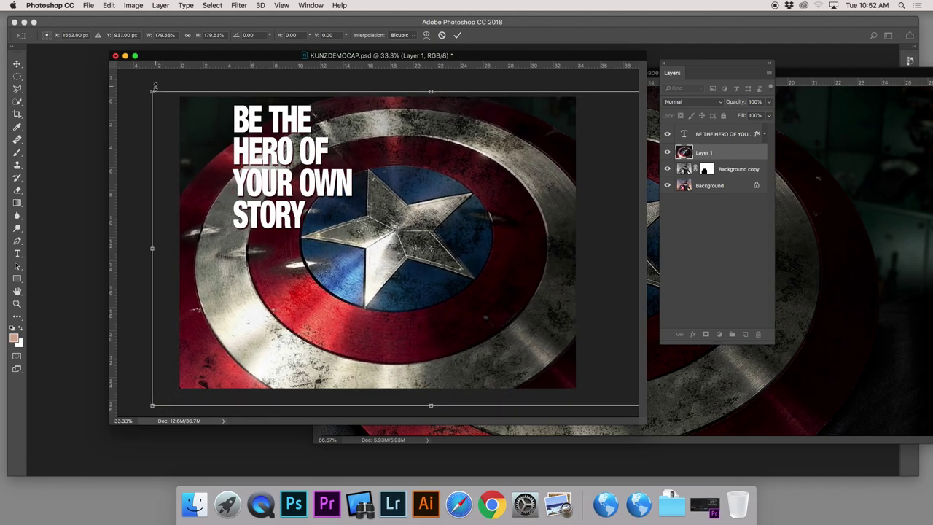
key("Return")
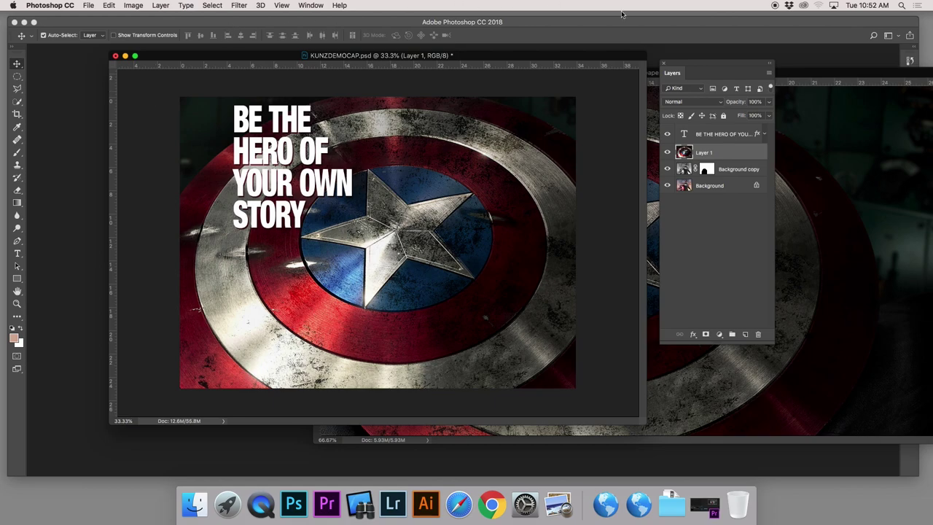
- Close the shield wallpaper document and nudge the KUNZDEMOCAP.psd window slightly downward
left_click(793, 73)
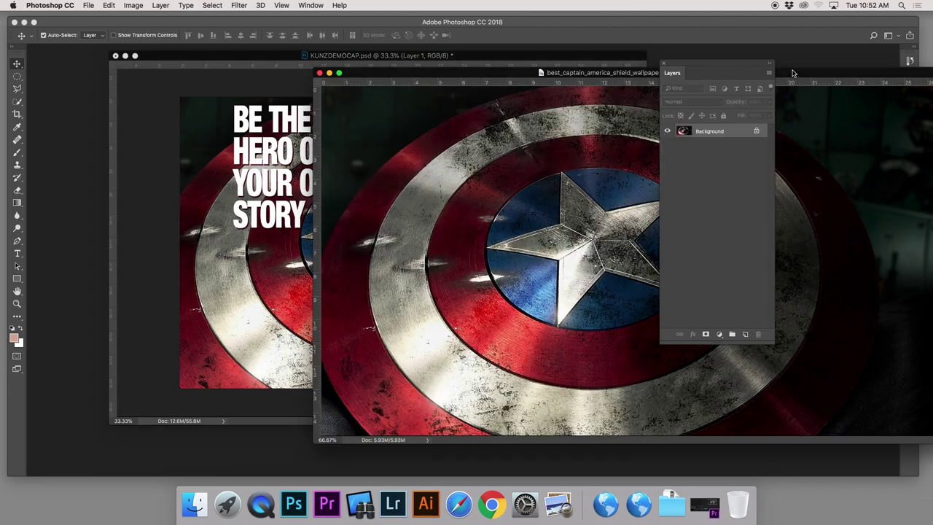
left_click(319, 74)
left_click_drag(261, 60, 261, 63)
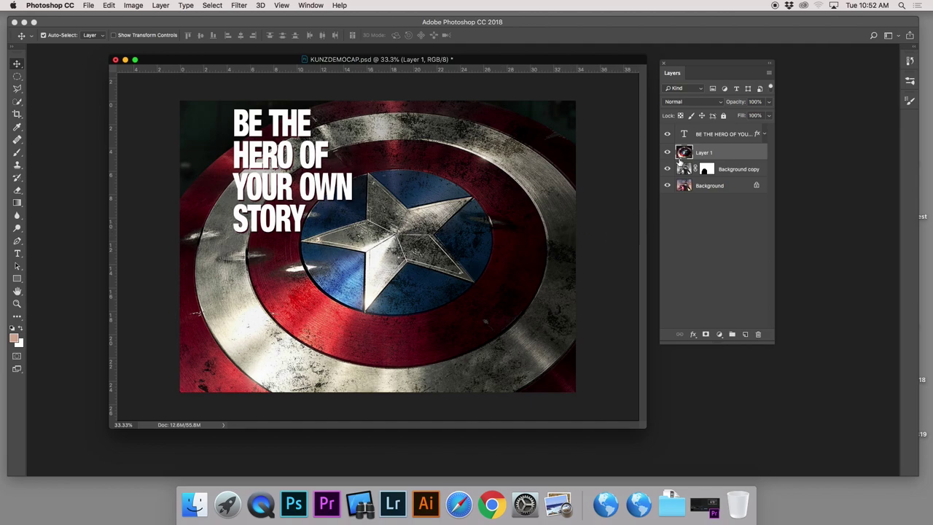
- Try the Soft Light, Difference, Overlay and Screen blend modes on the shield wallpaper layer
left_click(722, 103)
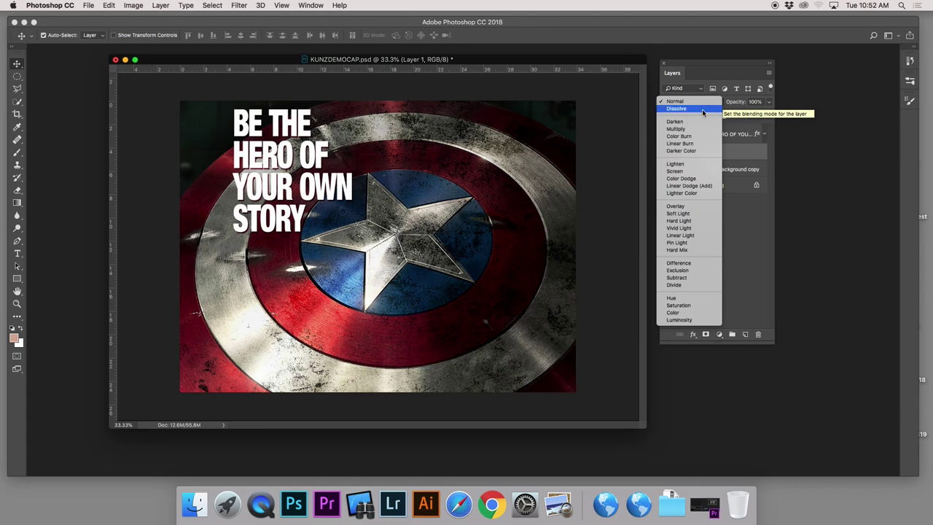
scroll(682, 215, "down", 1)
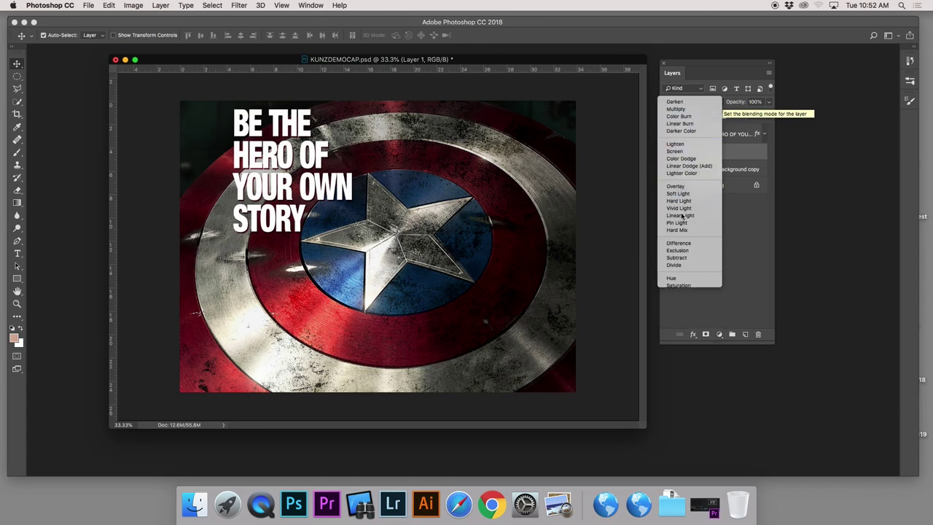
left_click(681, 216)
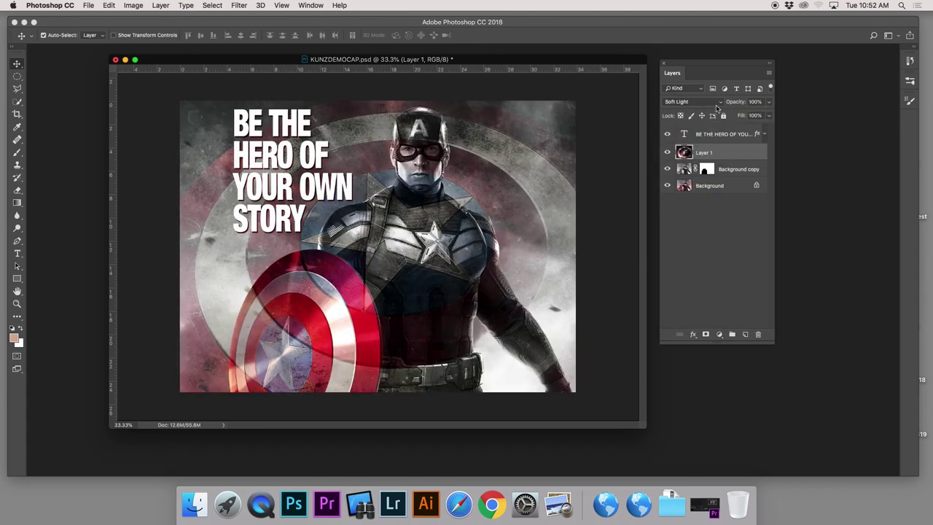
left_click(716, 105)
left_click(682, 151)
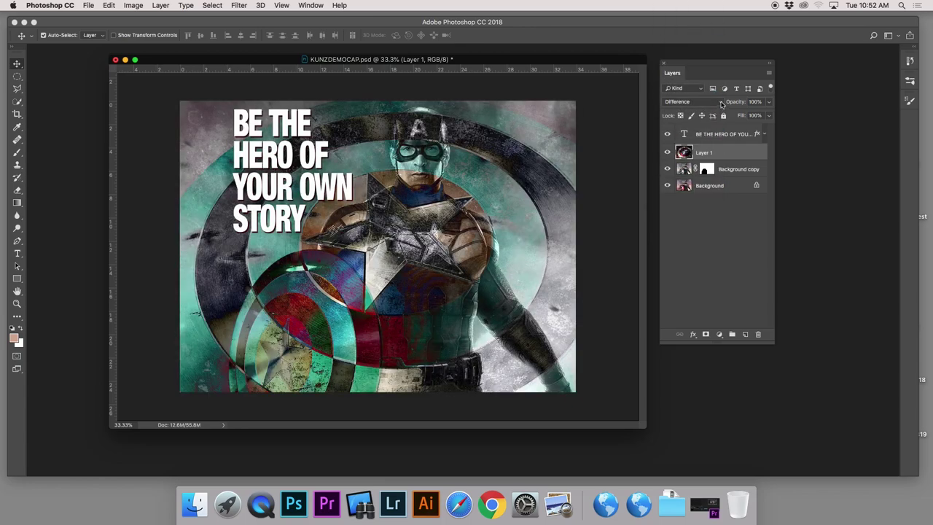
left_click(722, 104)
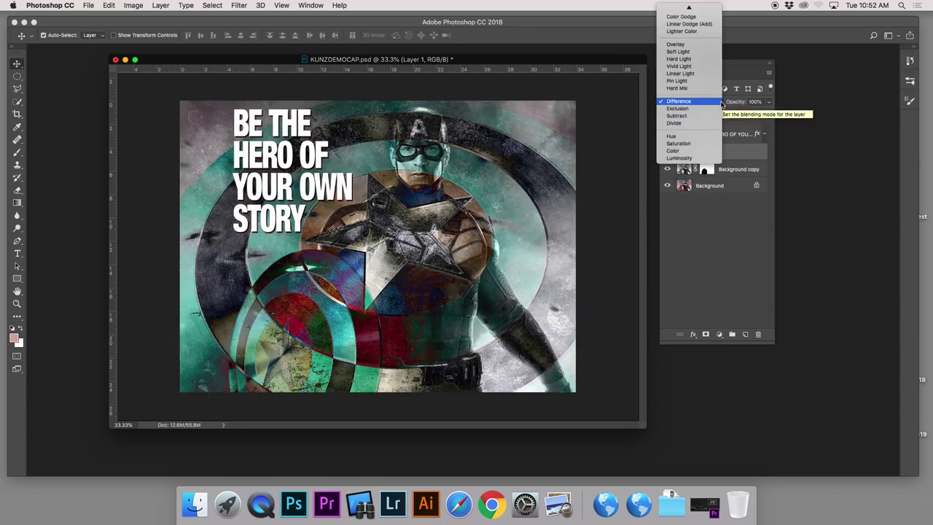
left_click(688, 49)
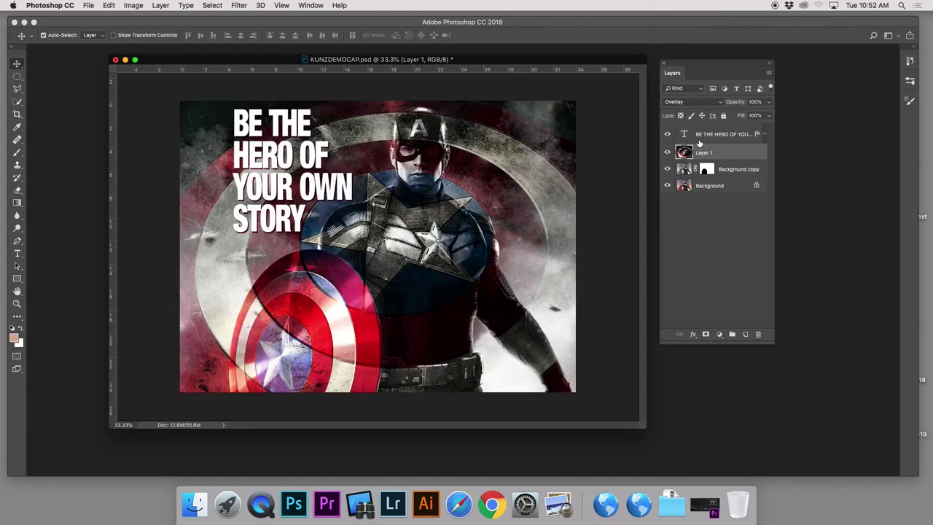
left_click(718, 107)
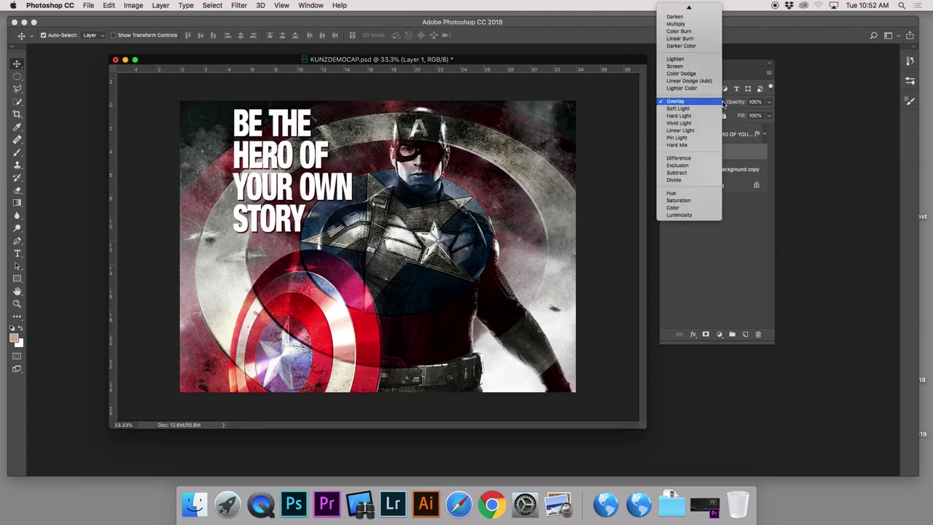
left_click(691, 69)
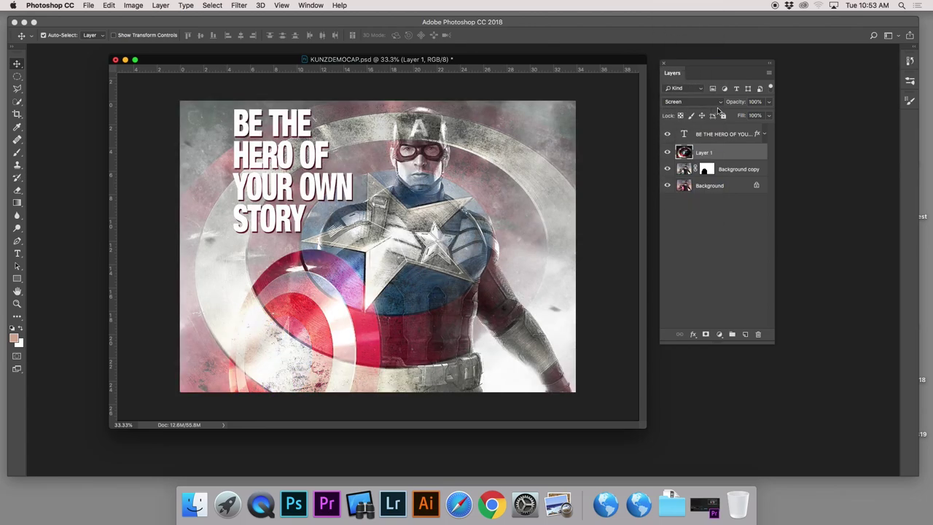
- Set the shield wallpaper layer's blend mode to Soft Light and add a layer mask to it
left_click(722, 105)
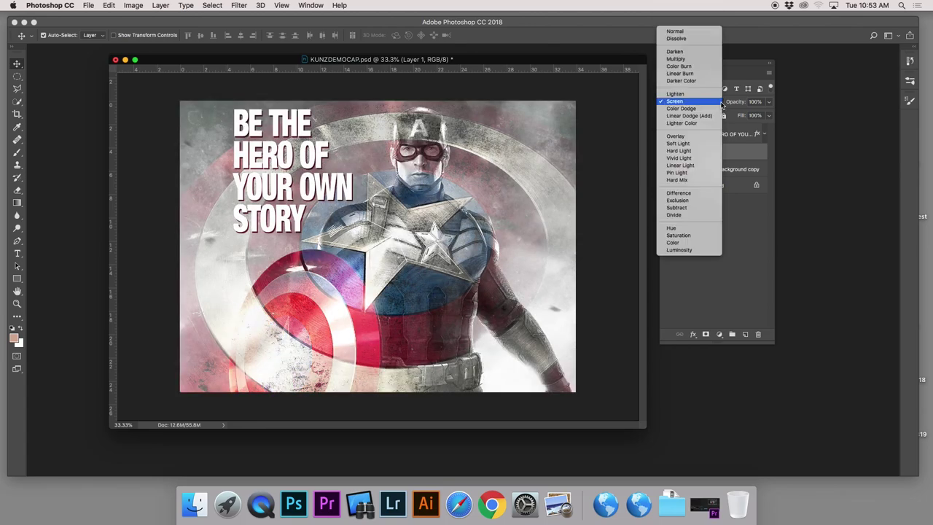
left_click(683, 143)
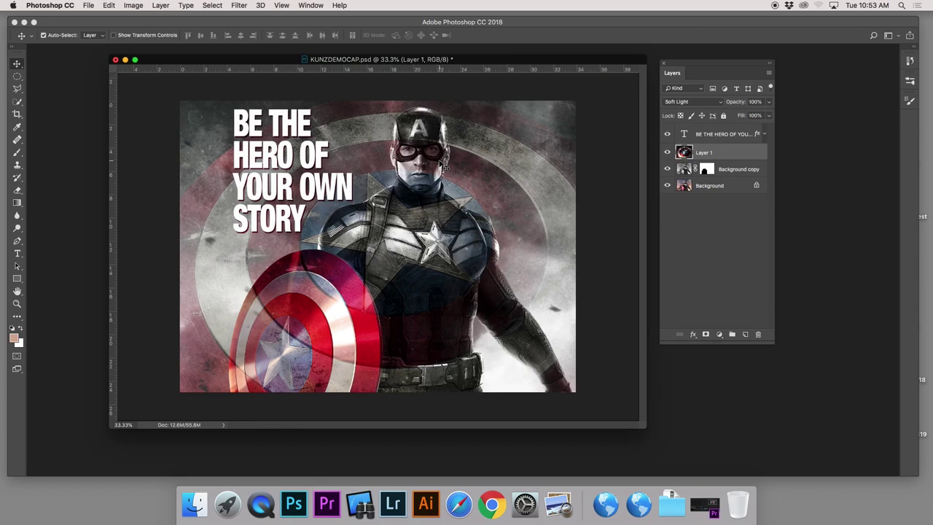
left_click(706, 334)
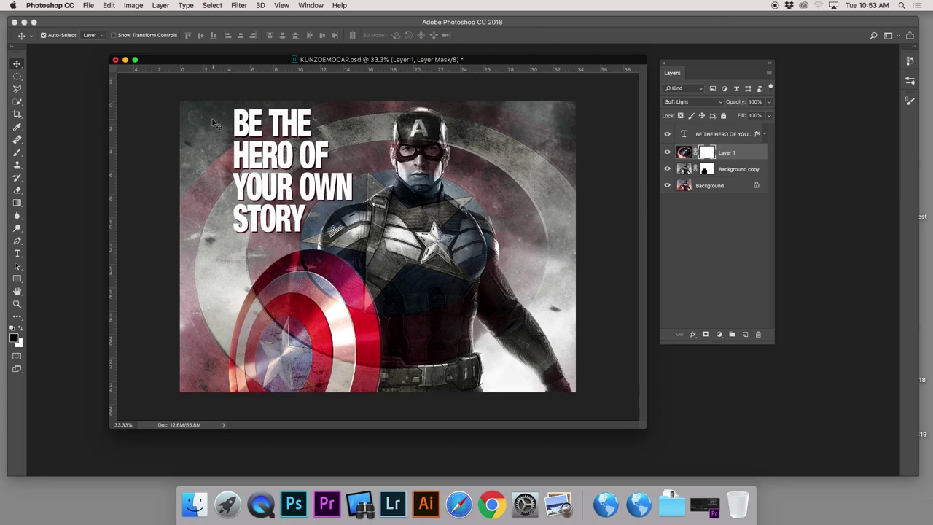
- Set up the Brush tool with a soft edge and 34% opacity
left_click(18, 152)
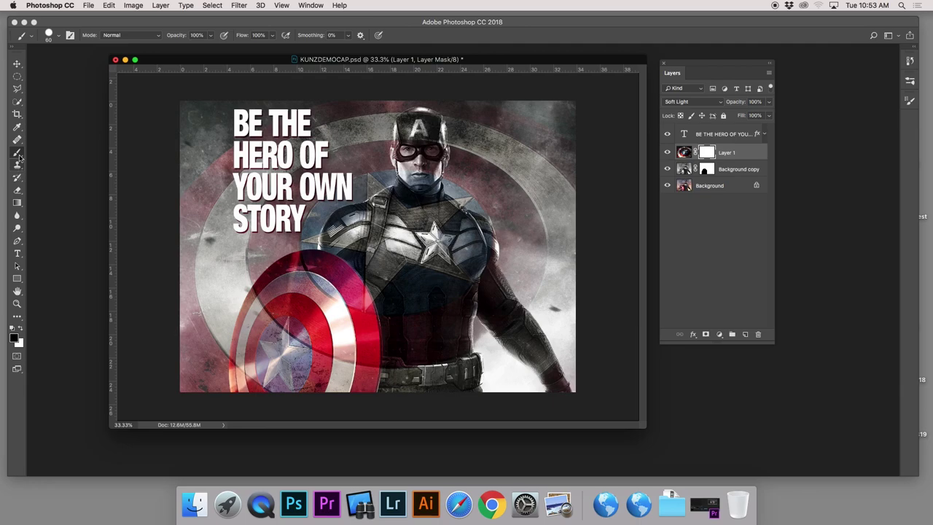
left_click(58, 38)
left_click_drag(113, 90, 51, 90)
left_click(177, 67)
left_click(209, 38)
left_click_drag(210, 49, 187, 49)
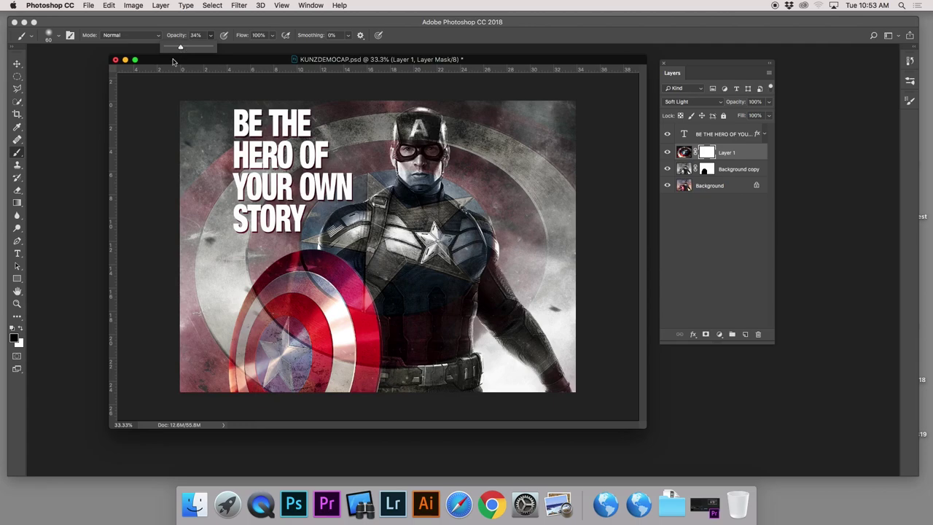
left_click(237, 65)
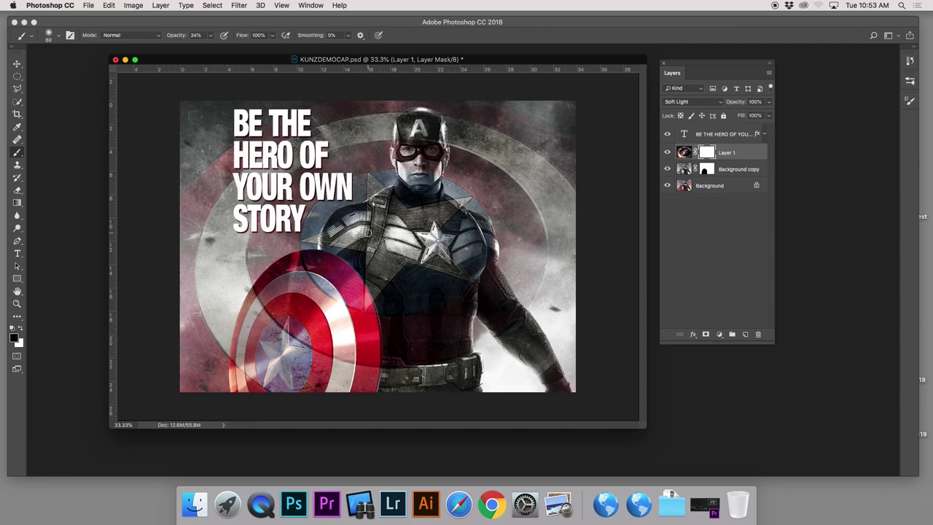
- With brush size 700, paint black on the shield wallpaper layer's mask over the hero's torso and the handheld shield
key("bracketright")
key("bracketright")
key("bracketright")
key("bracketright")
key("bracketright")
key("bracketright")
key("bracketright")
key("bracketright")
key("bracketright")
key("bracketright")
key("bracketright")
key("bracketright")
key("bracketright")
key("bracketright")
key("bracketright")
key("bracketright")
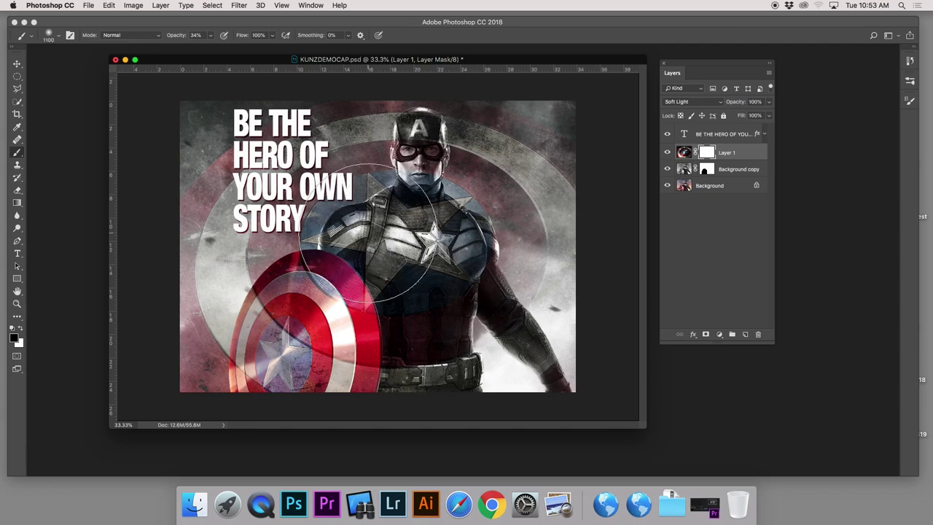
key("bracketleft")
key("bracketleft")
key("bracketleft")
key("bracketleft")
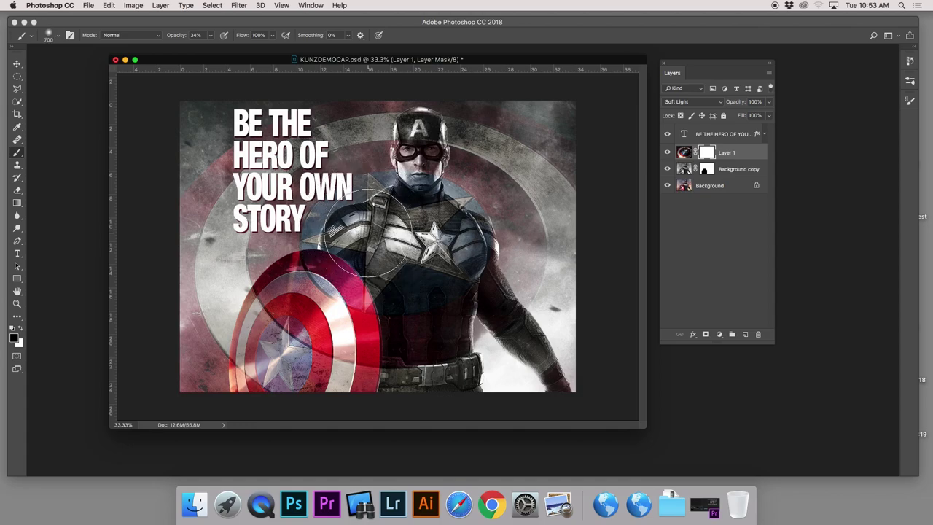
mouse_move(400, 255)
left_mouse_down()
mouse_move(392, 296)
mouse_move(404, 248)
mouse_move(383, 315)
mouse_move(401, 237)
mouse_move(401, 275)
mouse_move(350, 378)
left_mouse_up()
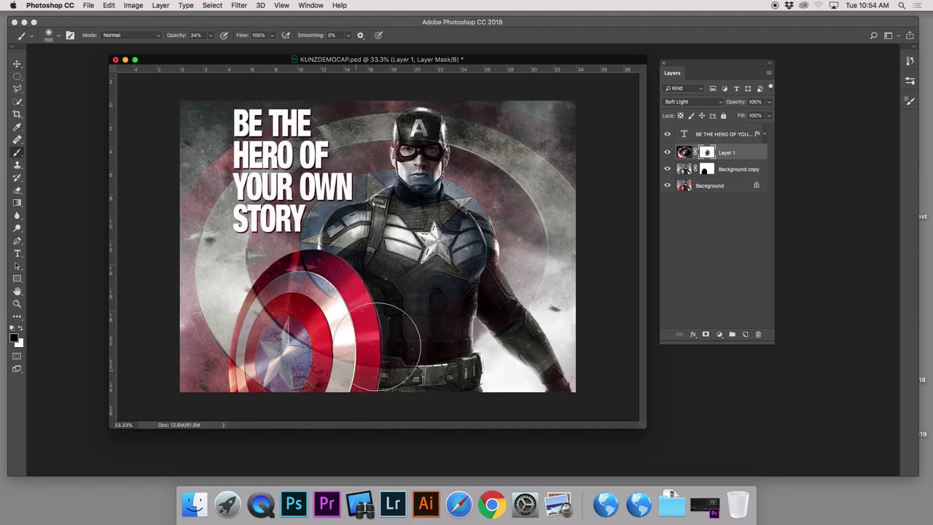
key("super+z")
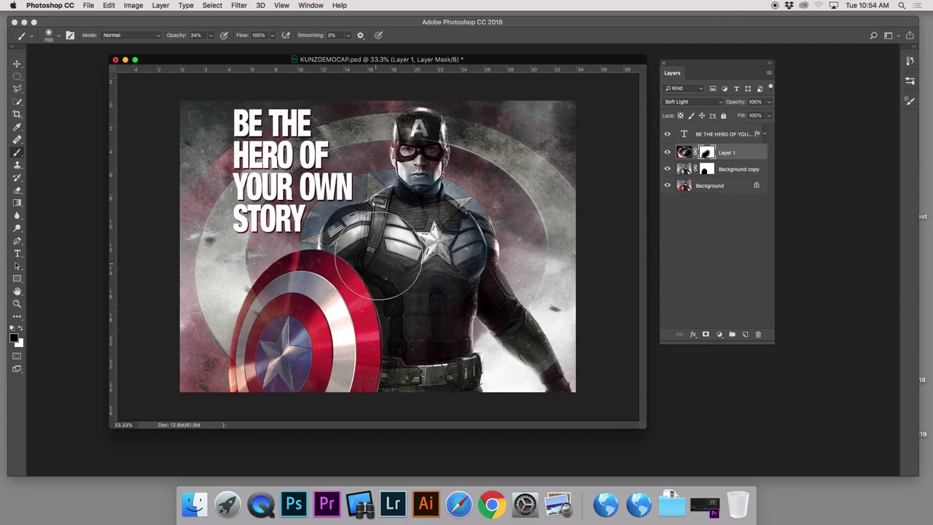
- Reduce the brush size to 200 and mask the wallpaper off the hero's face, shoulders, arms and belt
key("bracketleft")
key("bracketleft")
key("bracketleft")
key("bracketleft")
key("bracketleft")
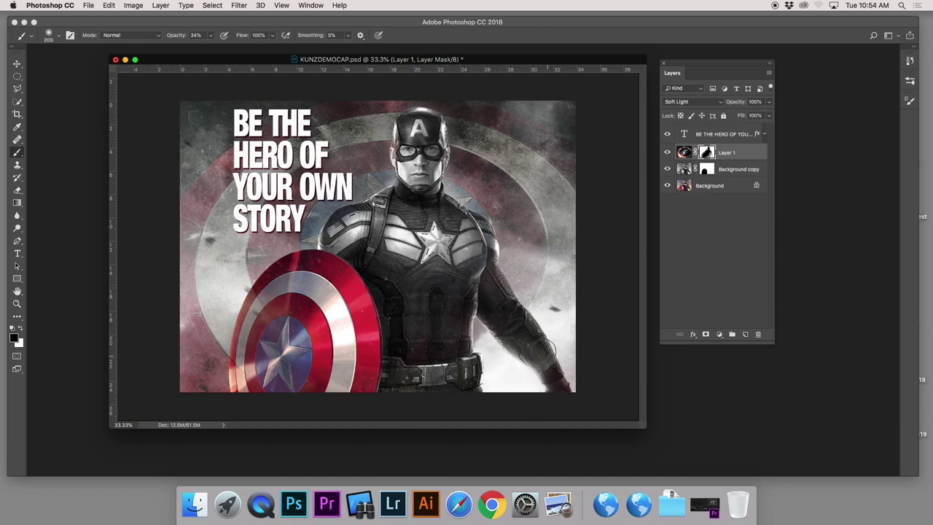
left_click_drag(470, 324, 472, 361)
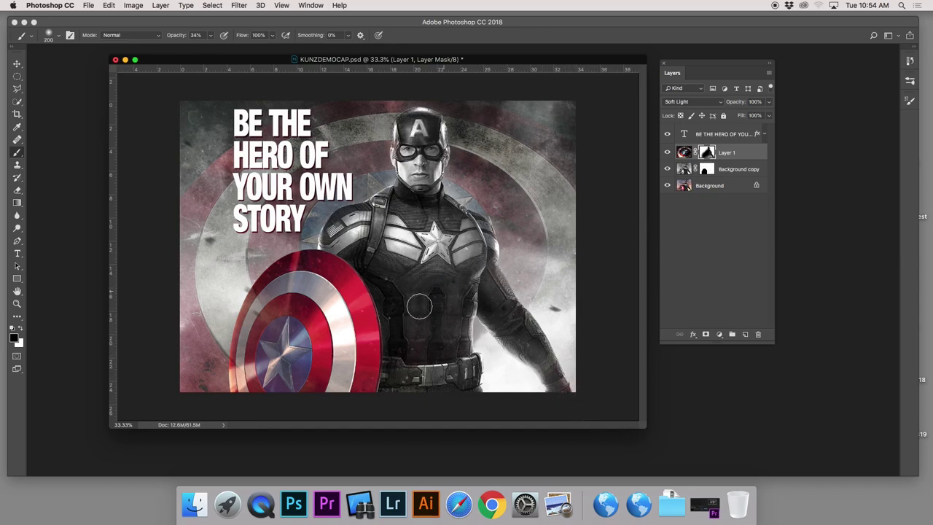
- Enlarge the brush to 700 and paint the mask along the picture's left and right edges to fade the wallpaper there
key("bracketright")
key("bracketright")
key("bracketright")
key("bracketright")
key("bracketright")
key("bracketright")
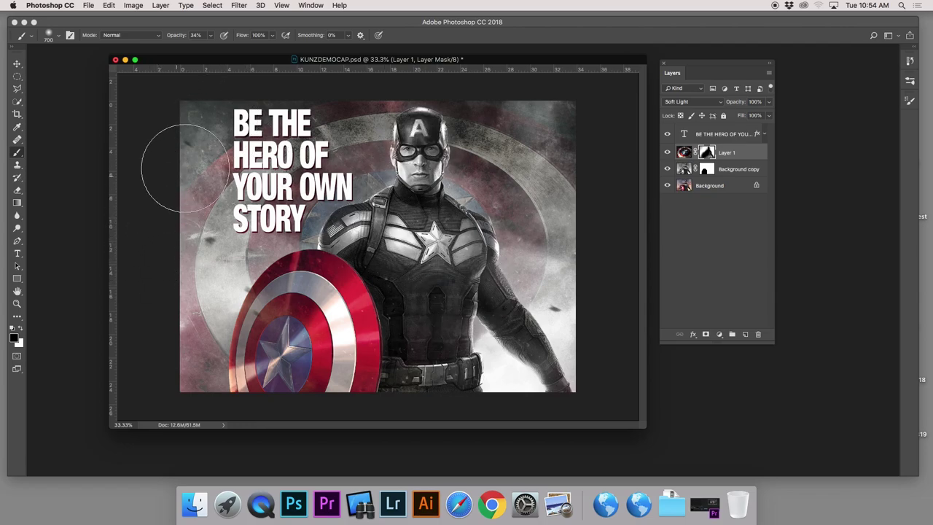
left_click_drag(165, 182, 252, 146)
mouse_move(525, 109)
left_mouse_down()
mouse_move(560, 260)
mouse_move(555, 136)
mouse_move(594, 270)
left_mouse_up()
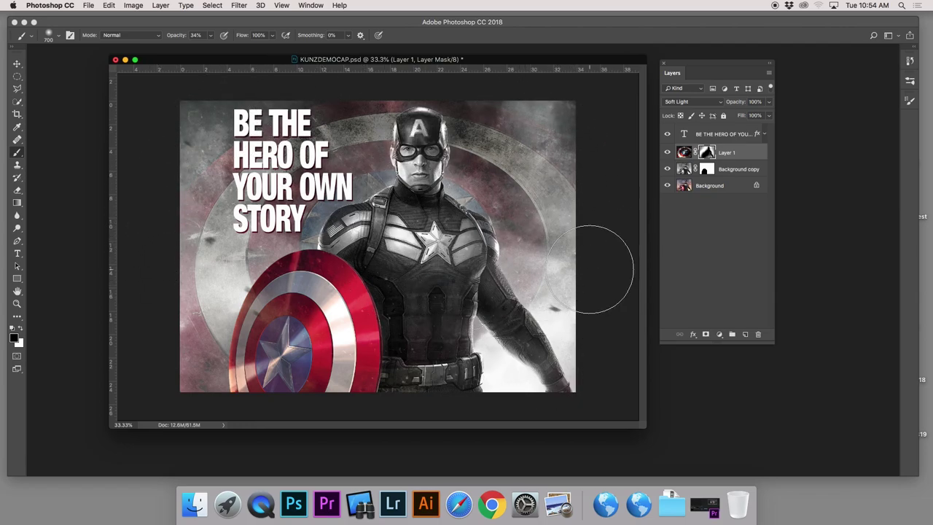